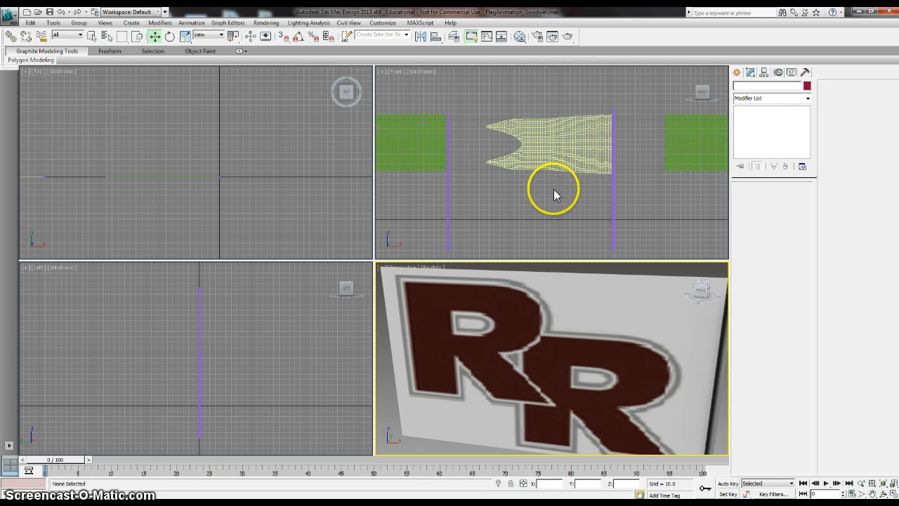
- Hide the grid in the Front viewport and switch its display from wireframe to Realistic shading
{"action": "scroll", "coordinate": [586, 196], "scroll_direction": "down", "scroll_amount": 5}
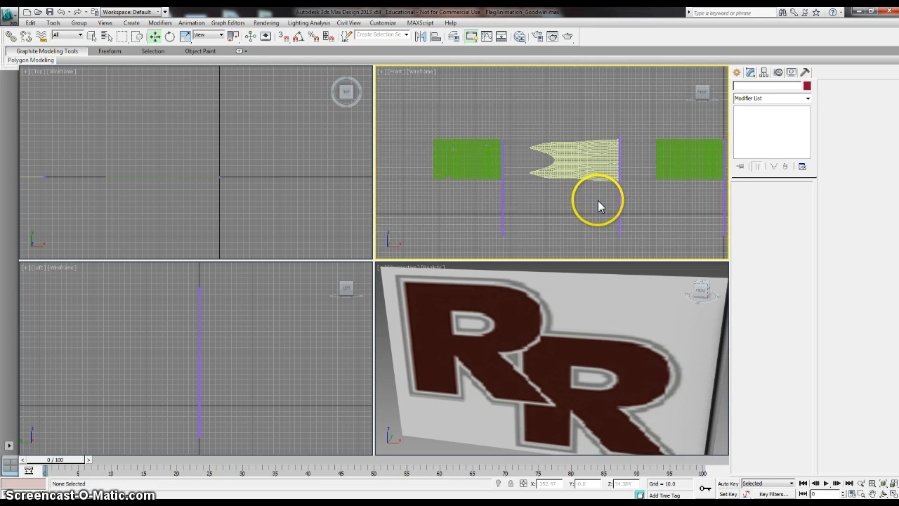
{"action": "key", "text": "g"}
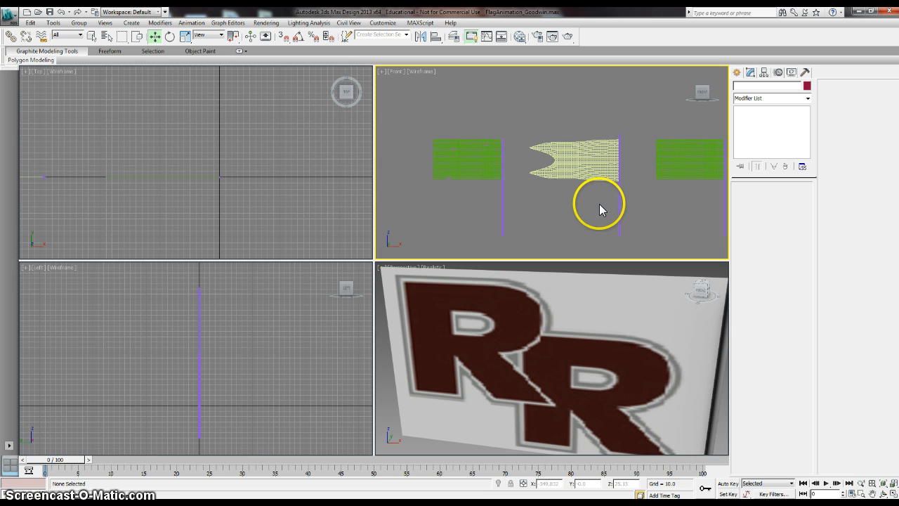
{"action": "key", "text": "F3"}
{"action": "key", "text": "F3"}
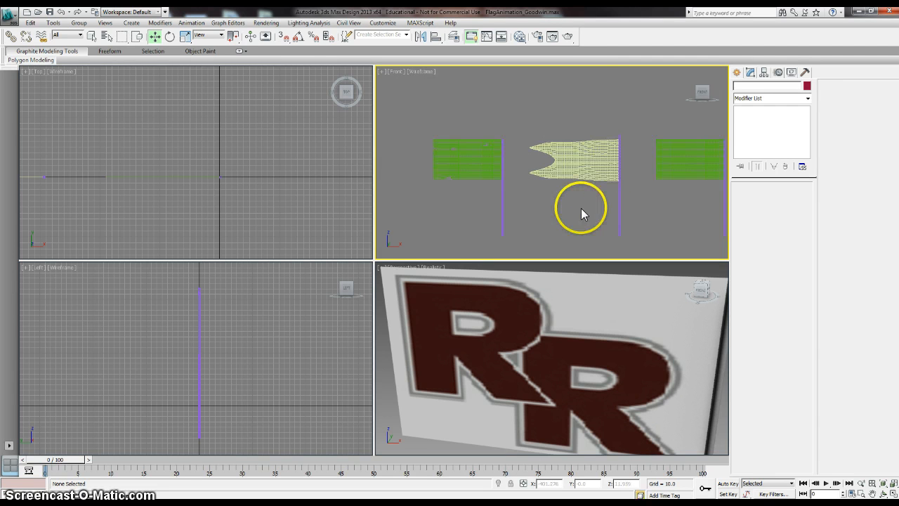
{"action": "middle_click_drag", "start_coordinate": [628, 206], "coordinate": [596, 198]}
{"action": "key", "text": "F3"}
{"action": "key", "text": "F3"}
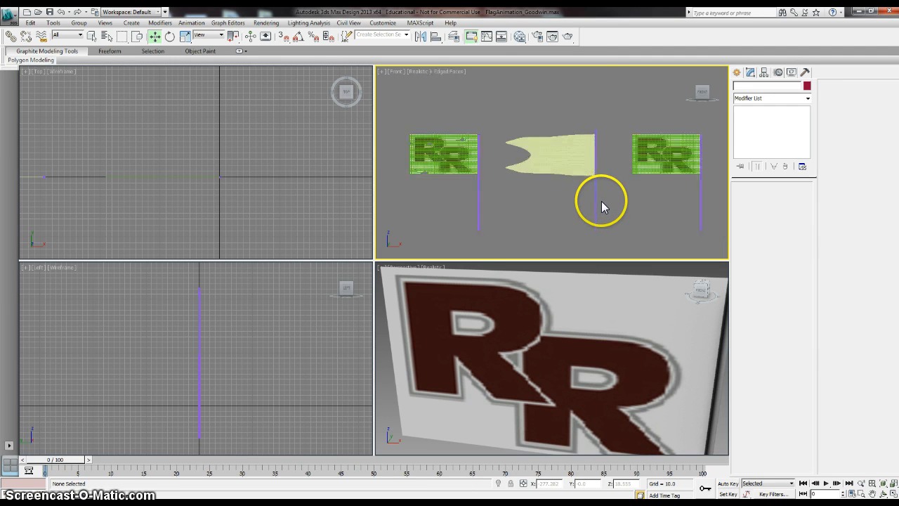
{"action": "key", "text": "F3"}
- Examine the three flags and their poles in the Front viewport
{"action": "middle_click_drag", "start_coordinate": [593, 202], "coordinate": [512, 203]}
{"action": "scroll", "coordinate": [617, 209], "scroll_direction": "up", "scroll_amount": 3}
{"action": "middle_click_drag", "start_coordinate": [600, 186], "coordinate": [623, 189]}
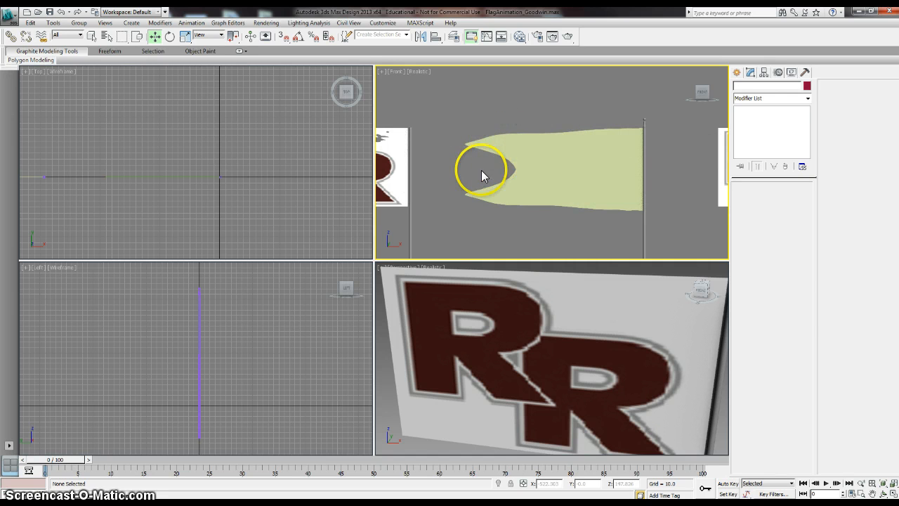
{"action": "middle_click_drag", "start_coordinate": [481, 174], "coordinate": [758, 195]}
{"action": "middle_click_drag", "start_coordinate": [602, 198], "coordinate": [485, 200]}
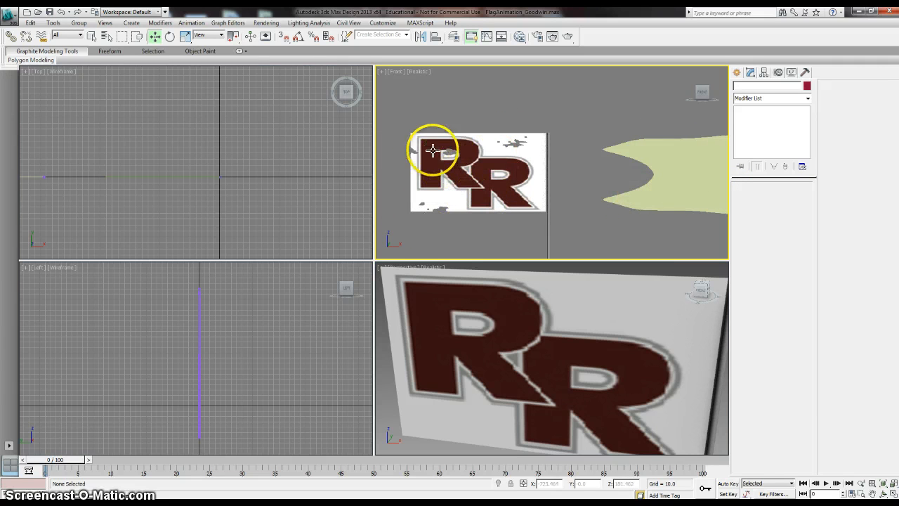
{"action": "middle_click_drag", "start_coordinate": [635, 216], "coordinate": [507, 200]}
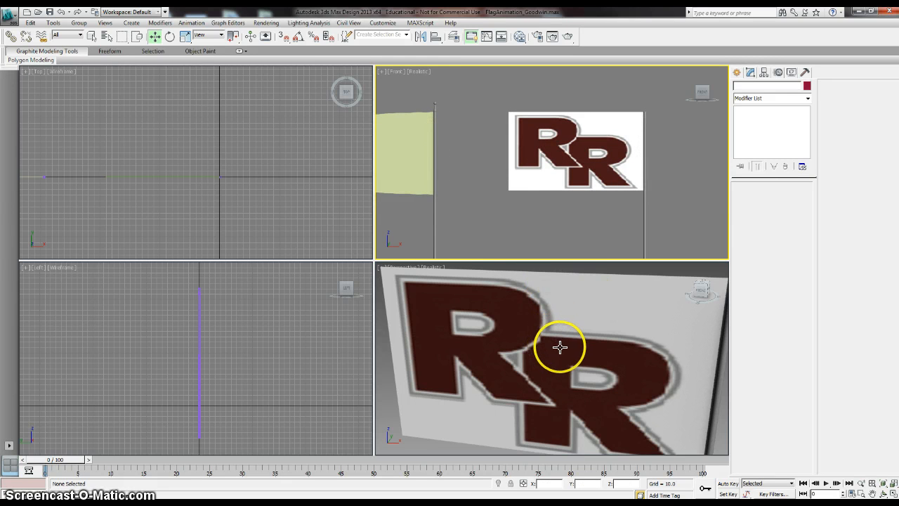
- Select the RR flag plane nearest the origin and review its size and segment parameters
{"action": "middle_click_drag", "start_coordinate": [569, 365], "coordinate": [562, 347]}
{"action": "scroll", "coordinate": [654, 362], "scroll_direction": "down", "scroll_amount": 4}
{"action": "middle_click_drag", "start_coordinate": [656, 363], "coordinate": [574, 331]}
{"action": "left_click", "coordinate": [569, 321]}
{"action": "middle_click_drag", "start_coordinate": [532, 174], "coordinate": [612, 187]}
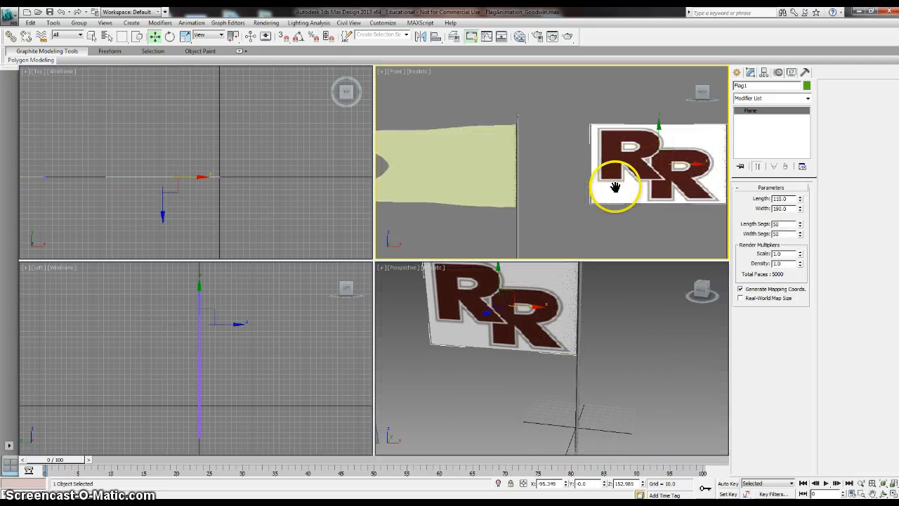
{"action": "middle_click_drag", "start_coordinate": [526, 191], "coordinate": [592, 191]}
{"action": "scroll", "coordinate": [593, 191], "scroll_direction": "down", "scroll_amount": 4}
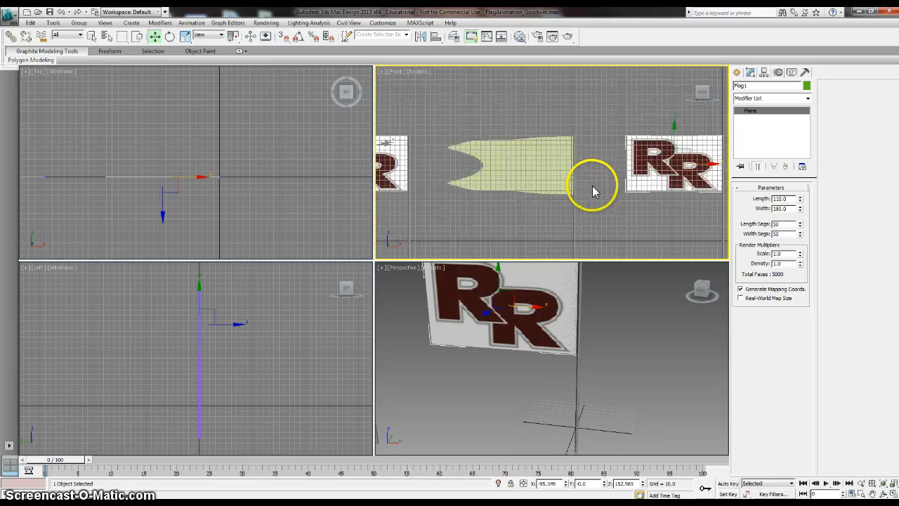
{"action": "middle_click_drag", "start_coordinate": [672, 167], "coordinate": [583, 159]}
{"action": "scroll", "coordinate": [586, 203], "scroll_direction": "up", "scroll_amount": 3}
- Create a plane above the RR flag in the Front viewport, with length 110, width 190 and 50 segments each way
{"action": "left_click", "coordinate": [737, 72]}
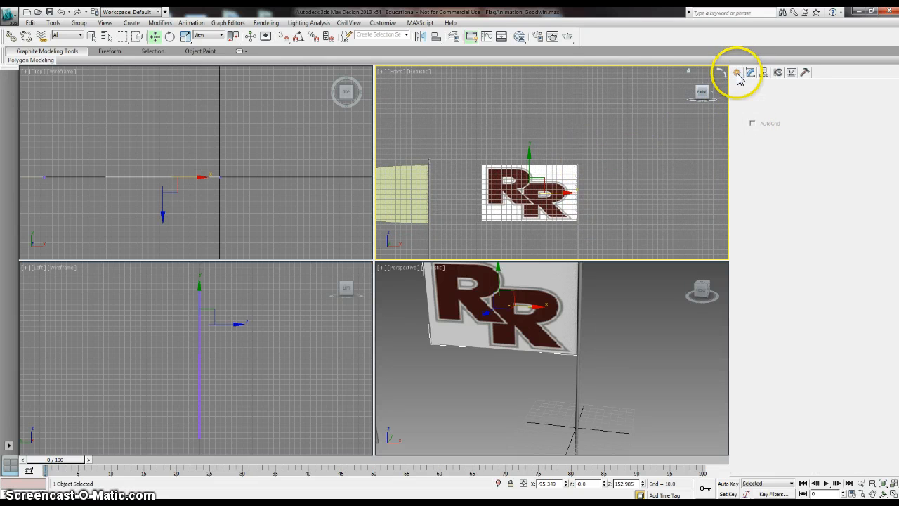
{"action": "left_click", "coordinate": [790, 172]}
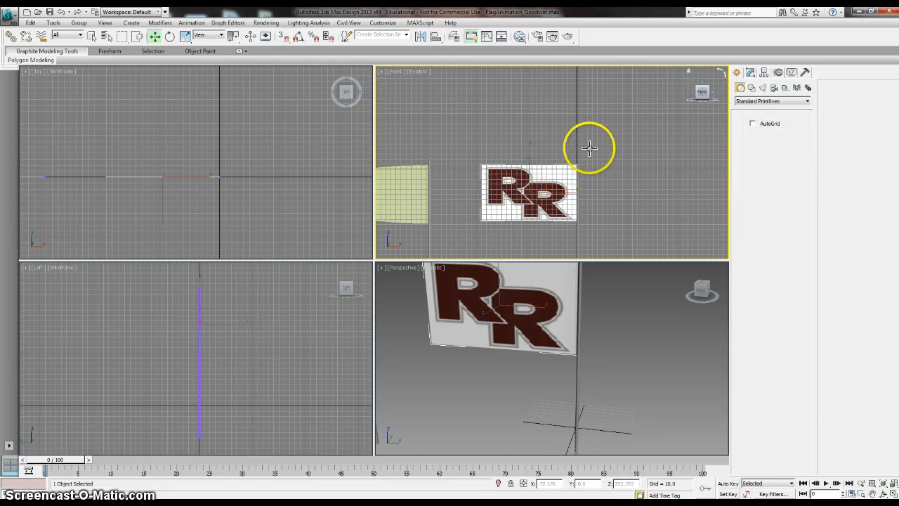
{"action": "left_click_drag", "start_coordinate": [578, 95], "coordinate": [459, 146]}
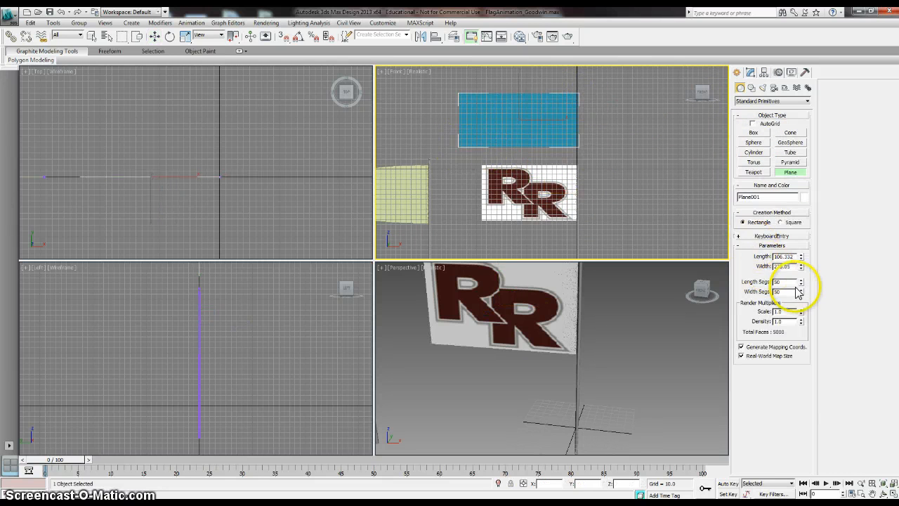
{"action": "left_click_drag", "start_coordinate": [793, 255], "coordinate": [737, 257]}
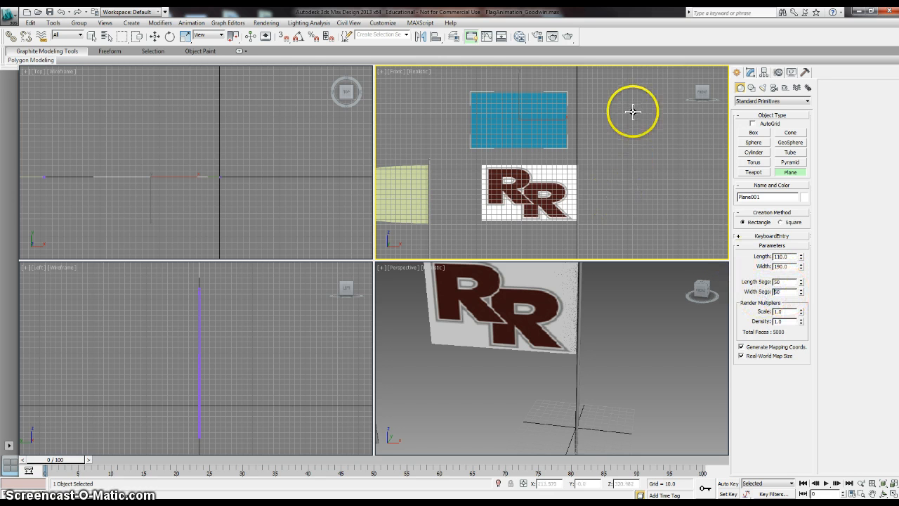
- Turn on edged faces in the Front viewport and inspect the new plane's segments
{"action": "middle_click_drag", "start_coordinate": [632, 106], "coordinate": [639, 132]}
{"action": "scroll", "coordinate": [637, 144], "scroll_direction": "up", "scroll_amount": 2}
{"action": "key", "text": "F4"}
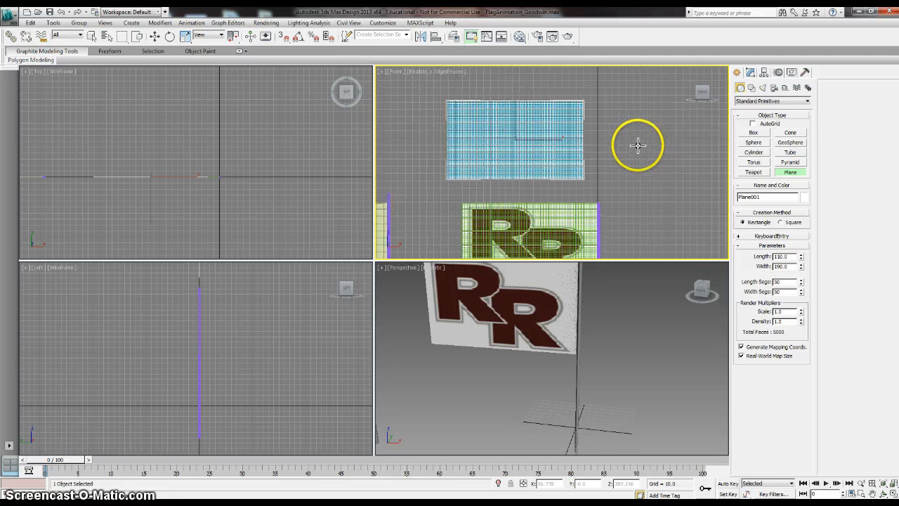
{"action": "scroll", "coordinate": [541, 177], "scroll_direction": "up", "scroll_amount": 3}
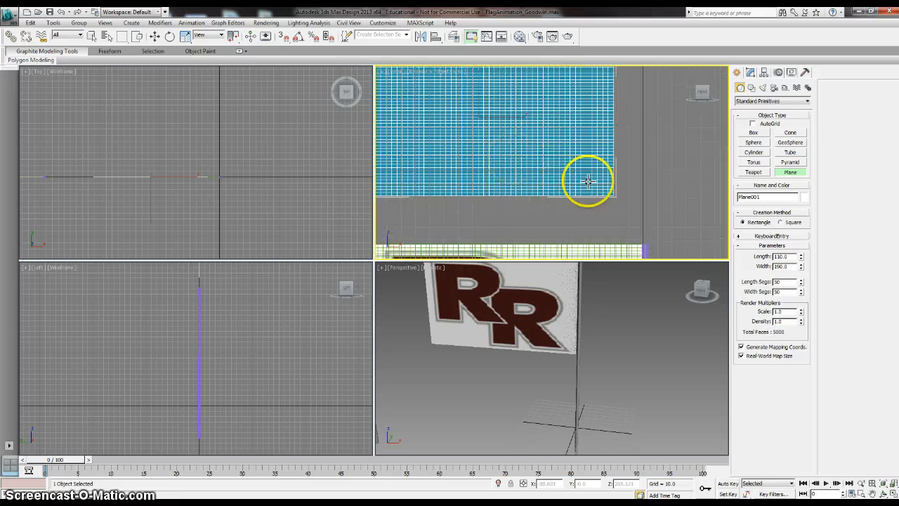
{"action": "middle_click_drag", "start_coordinate": [573, 184], "coordinate": [616, 228]}
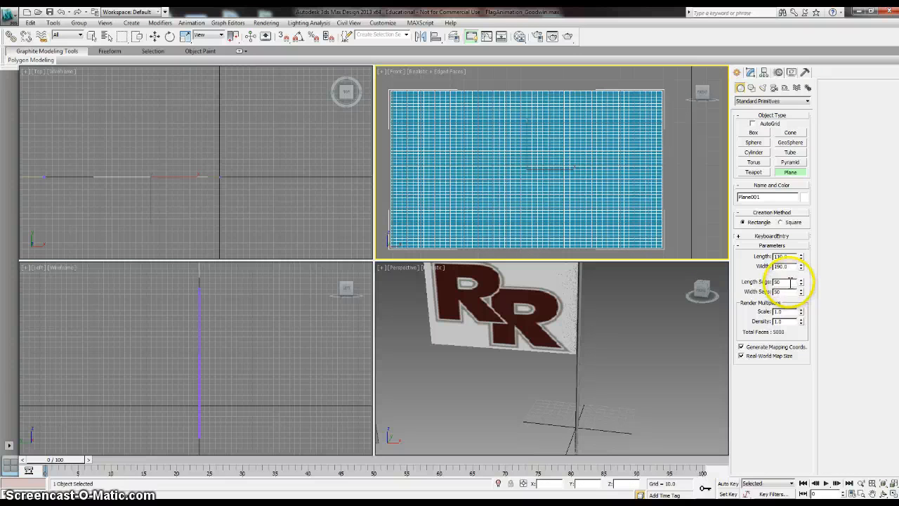
- Set the new plane's length segments and width segments to 4
{"action": "type", "text": "4"}
{"action": "key", "text": "Tab"}
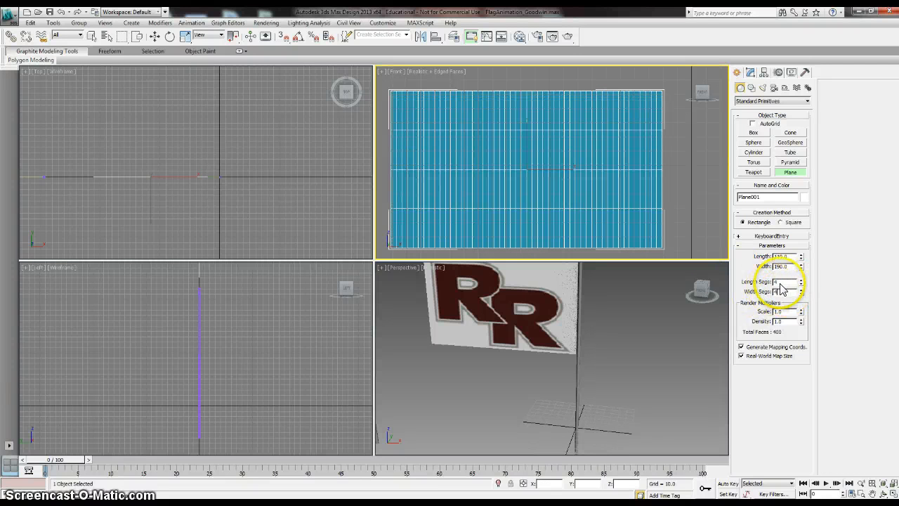
{"action": "type", "text": "4"}
{"action": "key", "text": "Return"}
- Set the new plane's length segments and width segments back to 50
{"action": "double_click", "coordinate": [776, 282]}
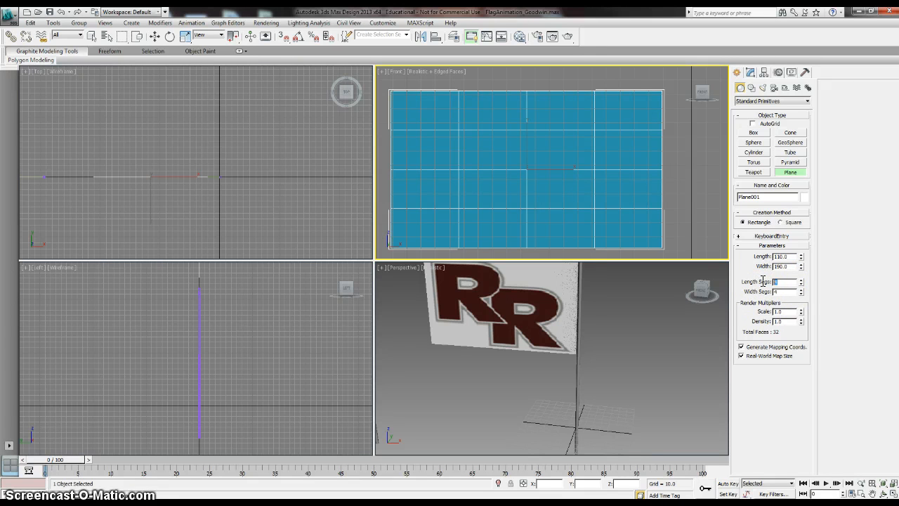
{"action": "type", "text": "50"}
{"action": "key", "text": "Tab"}
{"action": "type", "text": "50"}
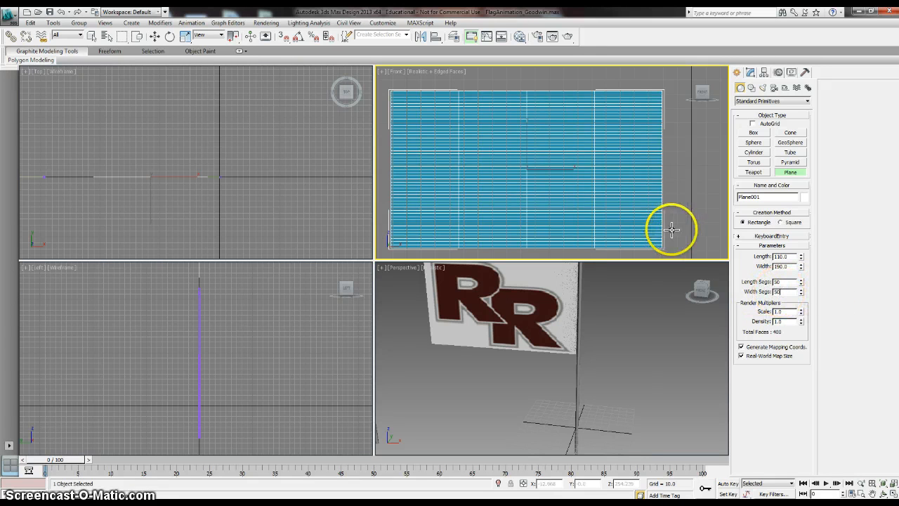
{"action": "middle_click_drag", "start_coordinate": [618, 225], "coordinate": [654, 216]}
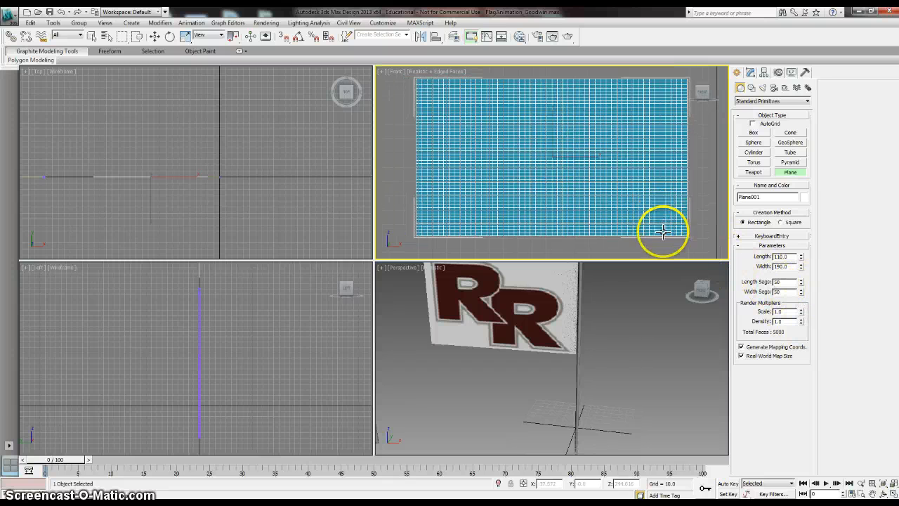
- Leave plane creation, select the RR flag's pole and review its cylinder radius, height and sides
{"action": "scroll", "coordinate": [660, 231], "scroll_direction": "down", "scroll_amount": 5}
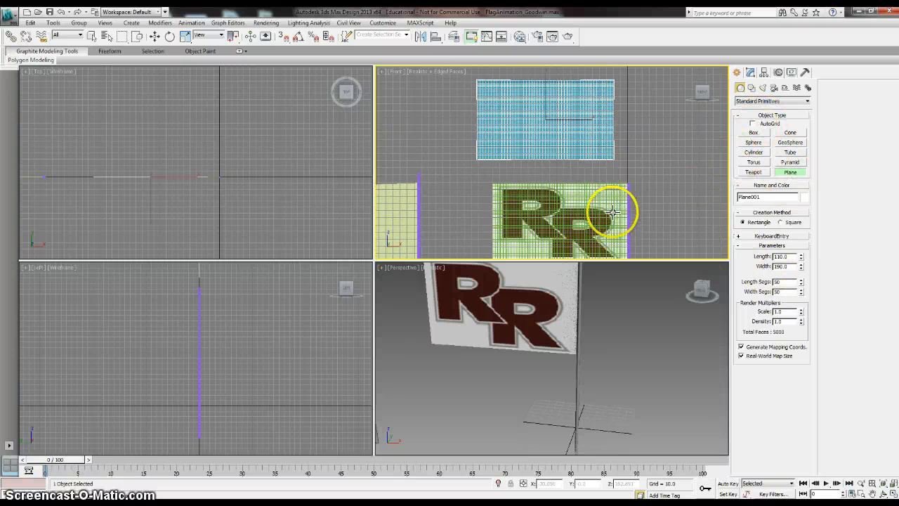
{"action": "middle_click_drag", "start_coordinate": [611, 206], "coordinate": [611, 166]}
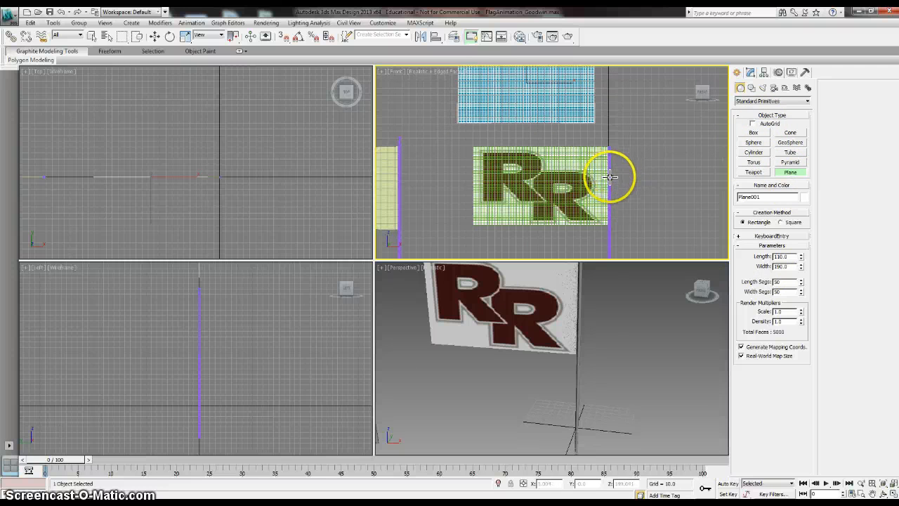
{"action": "left_click", "coordinate": [789, 172]}
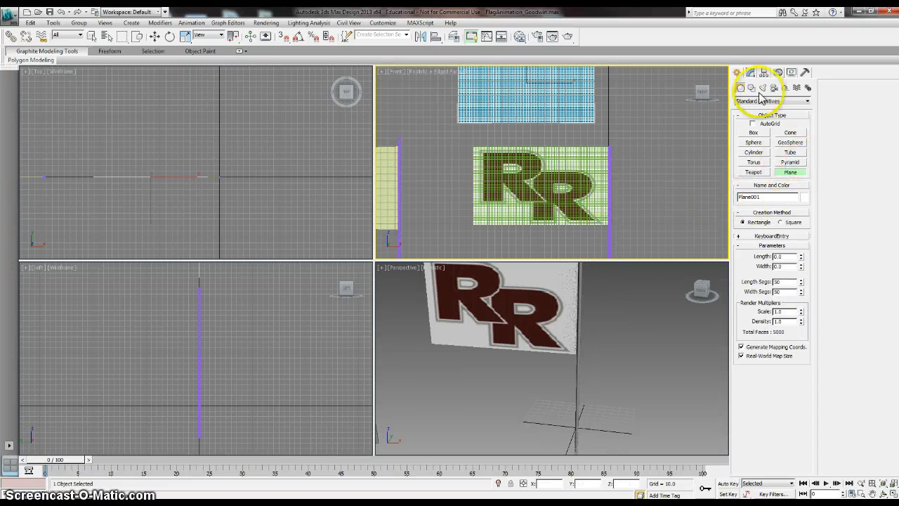
{"action": "left_click", "coordinate": [751, 72]}
{"action": "left_click", "coordinate": [679, 191]}
{"action": "left_click", "coordinate": [609, 239]}
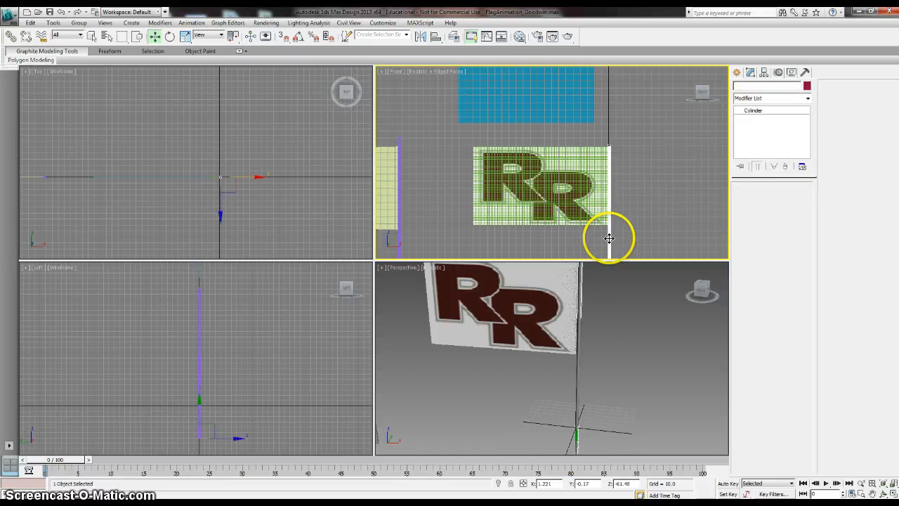
{"action": "middle_click_drag", "start_coordinate": [608, 239], "coordinate": [624, 160]}
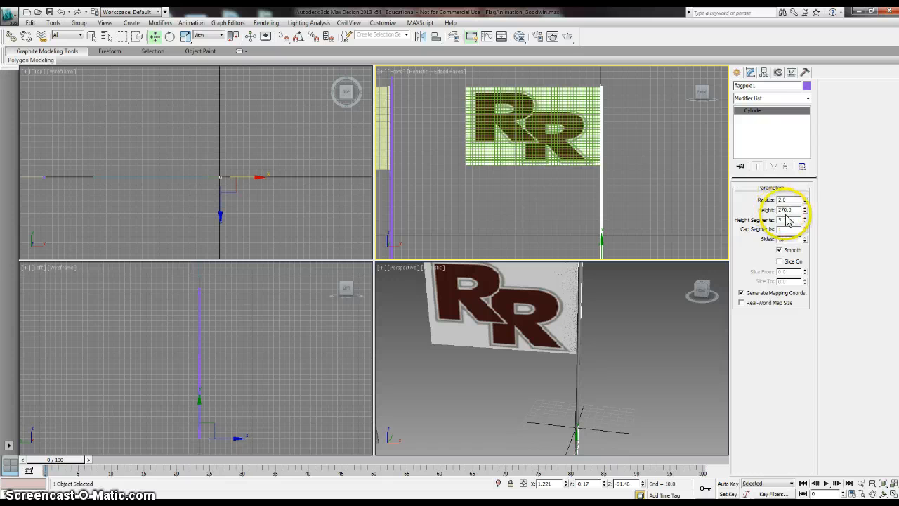
{"action": "middle_click_drag", "start_coordinate": [627, 225], "coordinate": [608, 181]}
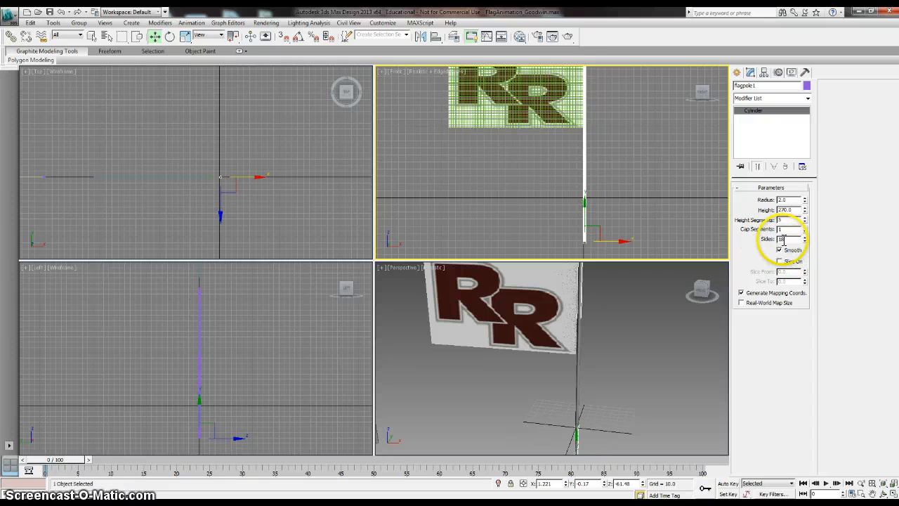
{"action": "double_click", "coordinate": [770, 238]}
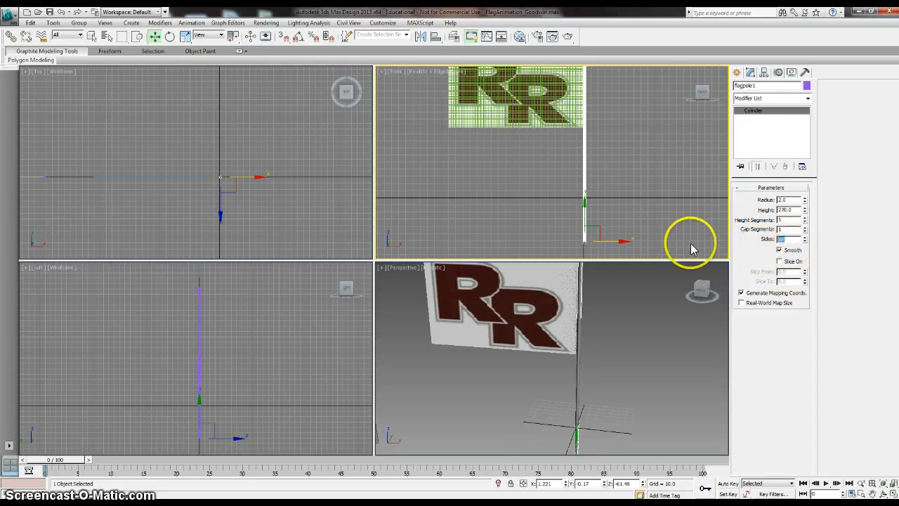
- Select all objects and move them up in the Left viewport until the flagpole bases rest on the ground line, then deselect them
{"action": "scroll", "coordinate": [632, 211], "scroll_direction": "down", "scroll_amount": 4}
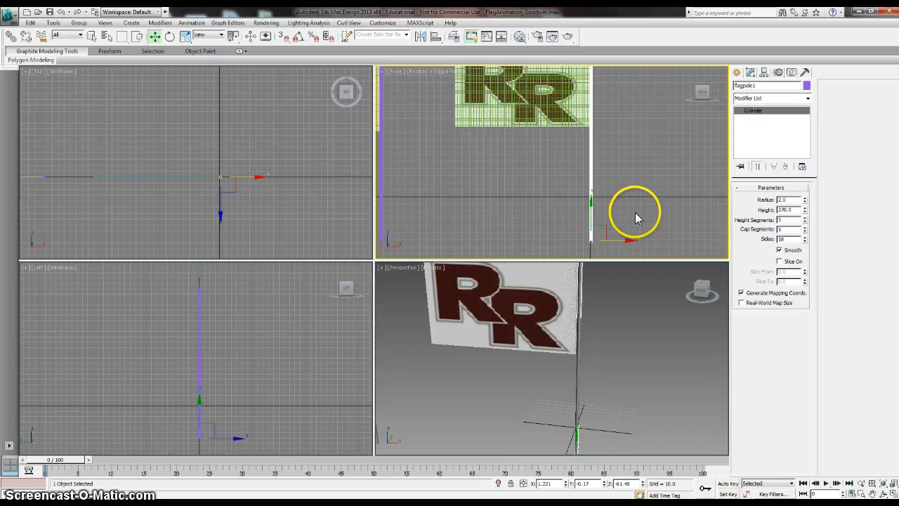
{"action": "middle_click_drag", "start_coordinate": [618, 421], "coordinate": [587, 387], "text": "alt"}
{"action": "scroll", "coordinate": [590, 384], "scroll_direction": "down", "scroll_amount": 4}
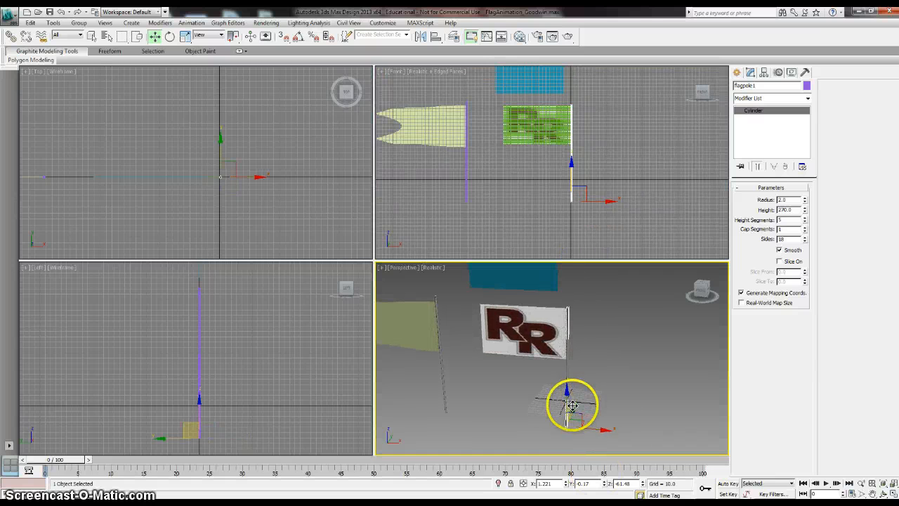
{"action": "middle_click_drag", "start_coordinate": [245, 407], "coordinate": [253, 353]}
{"action": "scroll", "coordinate": [252, 351], "scroll_direction": "down", "scroll_amount": 2}
{"action": "scroll", "coordinate": [242, 305], "scroll_direction": "down", "scroll_amount": 5}
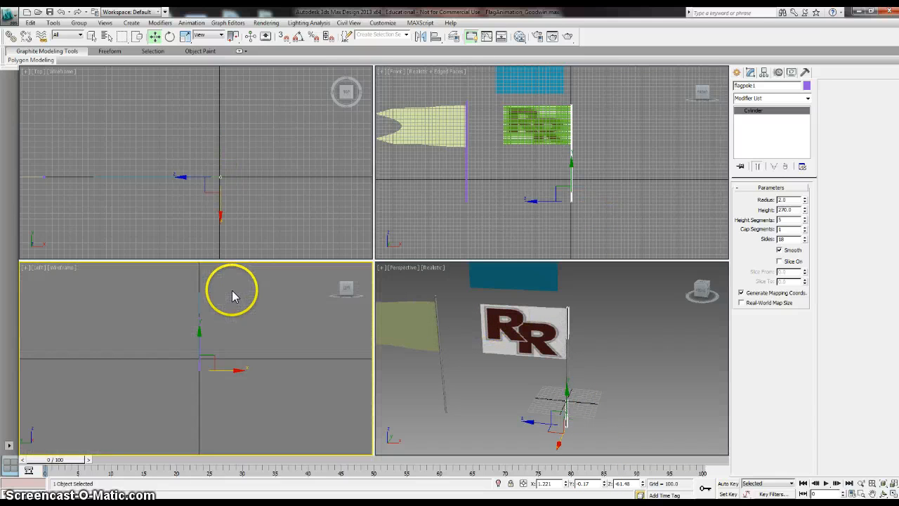
{"action": "key", "text": "ctrl+a"}
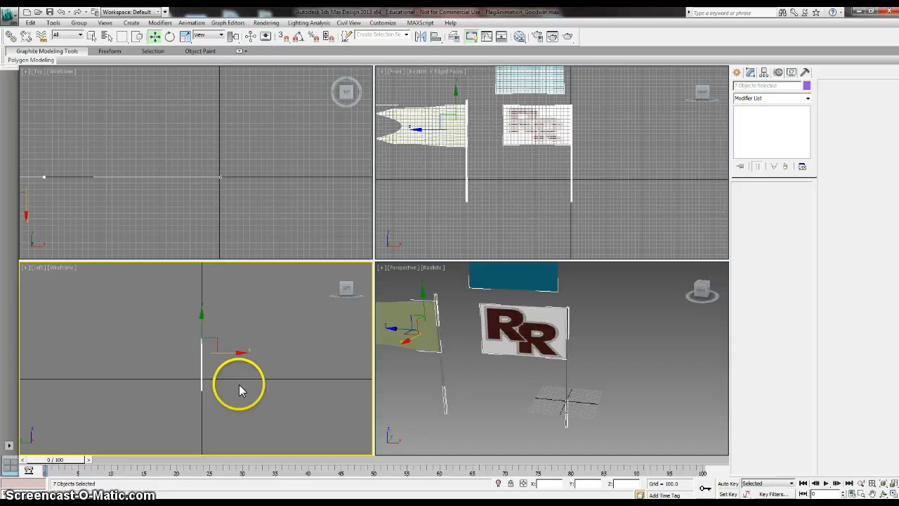
{"action": "scroll", "coordinate": [235, 381], "scroll_direction": "up", "scroll_amount": 3}
{"action": "left_click_drag", "start_coordinate": [212, 329], "coordinate": [205, 303]}
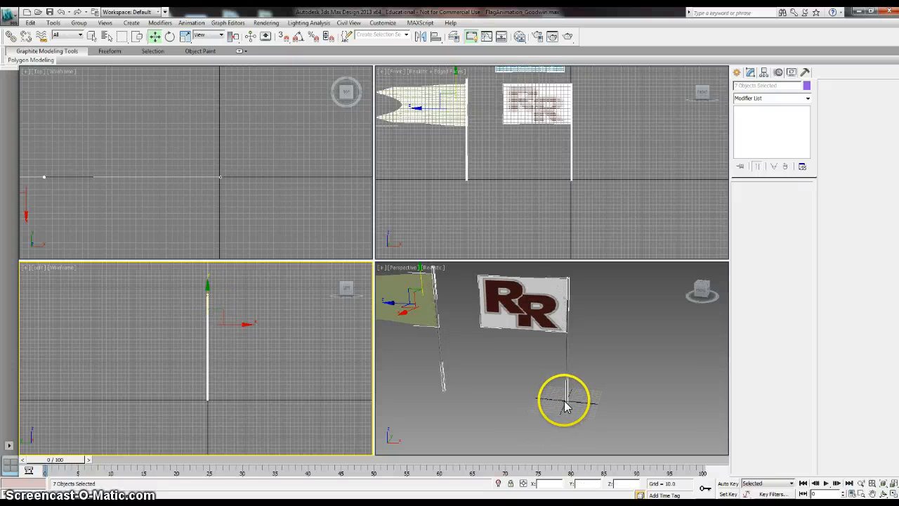
{"action": "left_click", "coordinate": [541, 412]}
{"action": "middle_click_drag", "start_coordinate": [557, 350], "coordinate": [561, 361]}
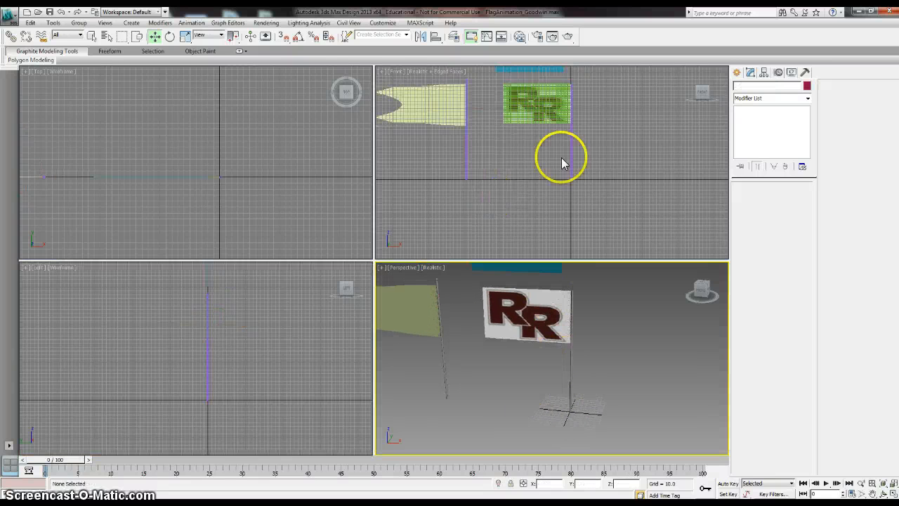
- Delete the blue practice plane above the RR flag
{"action": "left_click", "coordinate": [566, 207]}
{"action": "middle_click_drag", "start_coordinate": [566, 207], "coordinate": [583, 199]}
{"action": "middle_click_drag", "start_coordinate": [576, 91], "coordinate": [584, 219]}
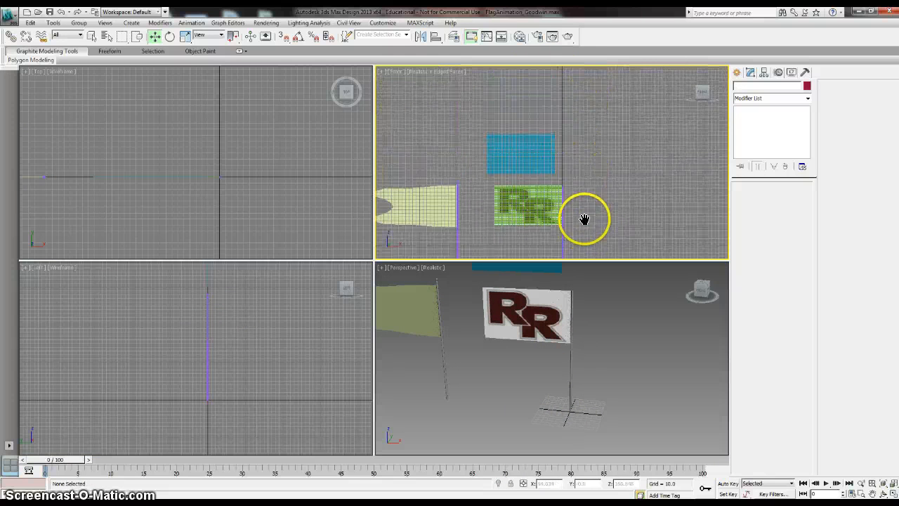
{"action": "left_click", "coordinate": [542, 144]}
{"action": "key", "text": "Delete"}
{"action": "middle_click_drag", "start_coordinate": [528, 205], "coordinate": [546, 140]}
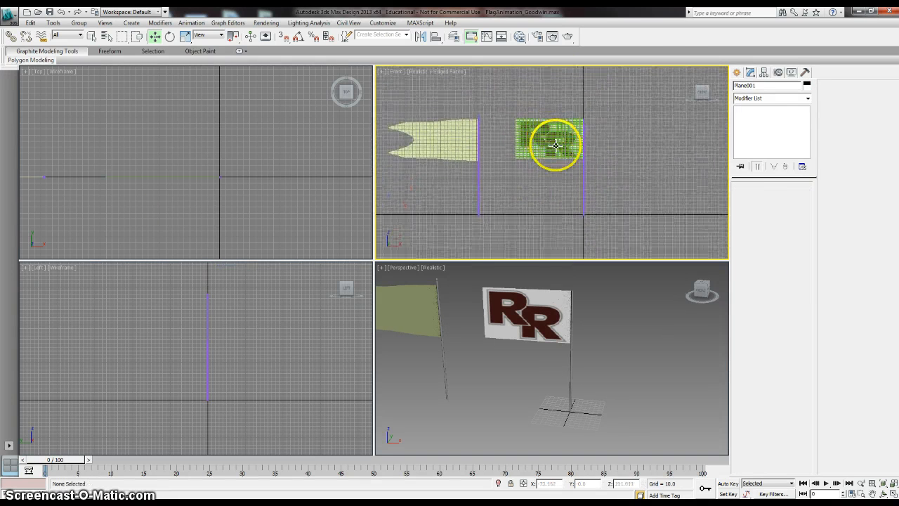
- Select the RR flag and add a new Standard material below the flag's existing material in the Slate Material Editor
{"action": "left_click", "coordinate": [546, 140]}
{"action": "scroll", "coordinate": [631, 162], "scroll_direction": "up", "scroll_amount": 1}
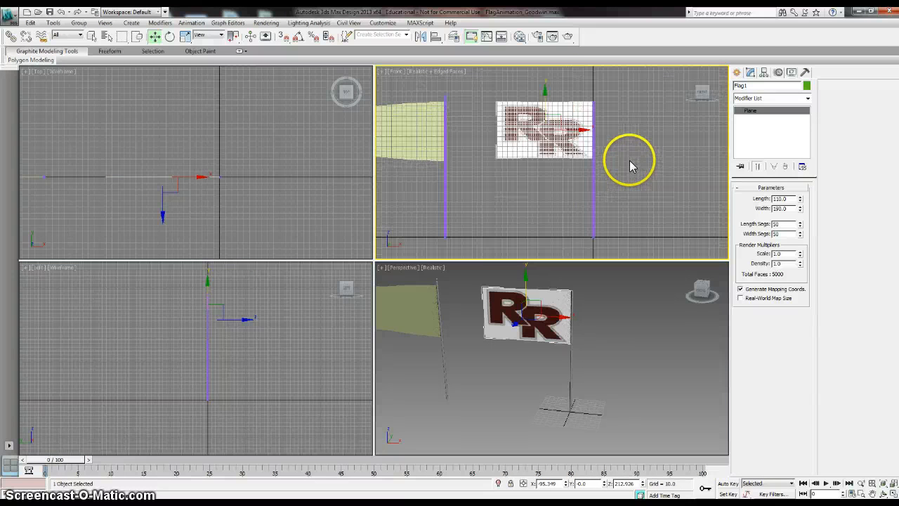
{"action": "scroll", "coordinate": [687, 146], "scroll_direction": "up", "scroll_amount": 2}
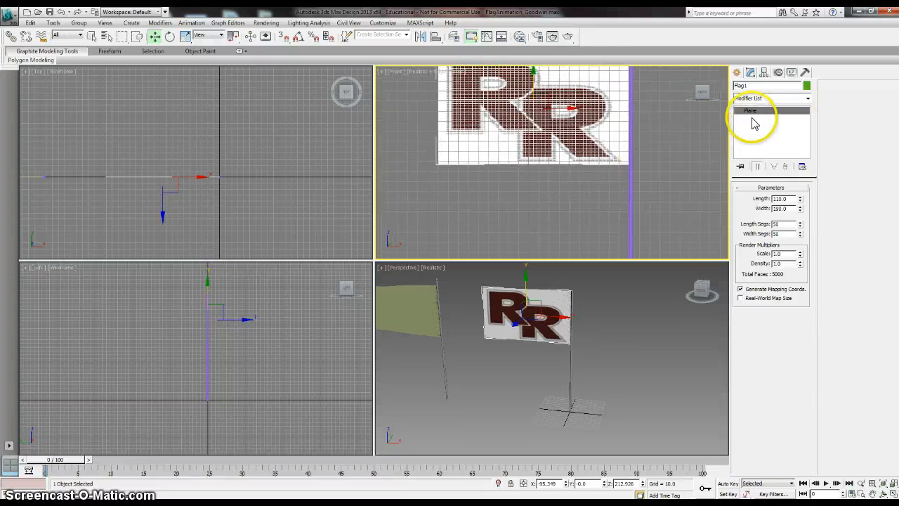
{"action": "middle_click_drag", "start_coordinate": [597, 134], "coordinate": [626, 165]}
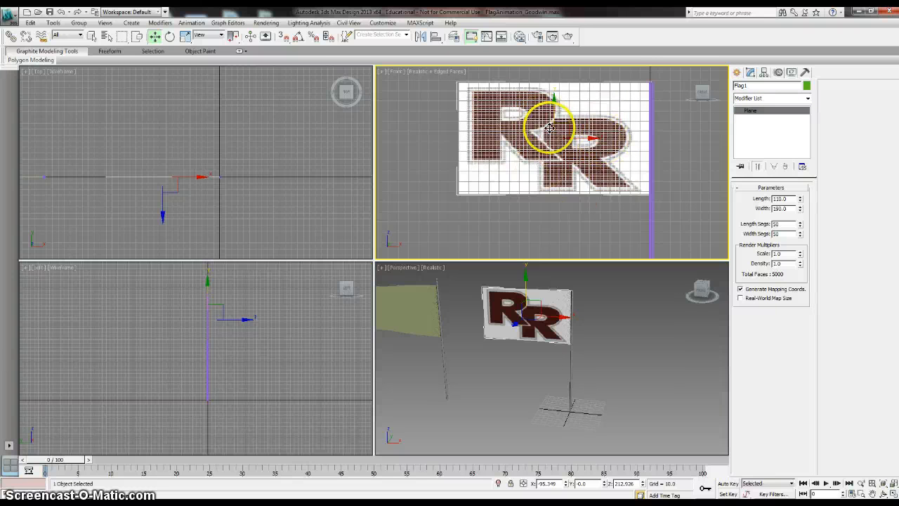
{"action": "left_click", "coordinate": [519, 38]}
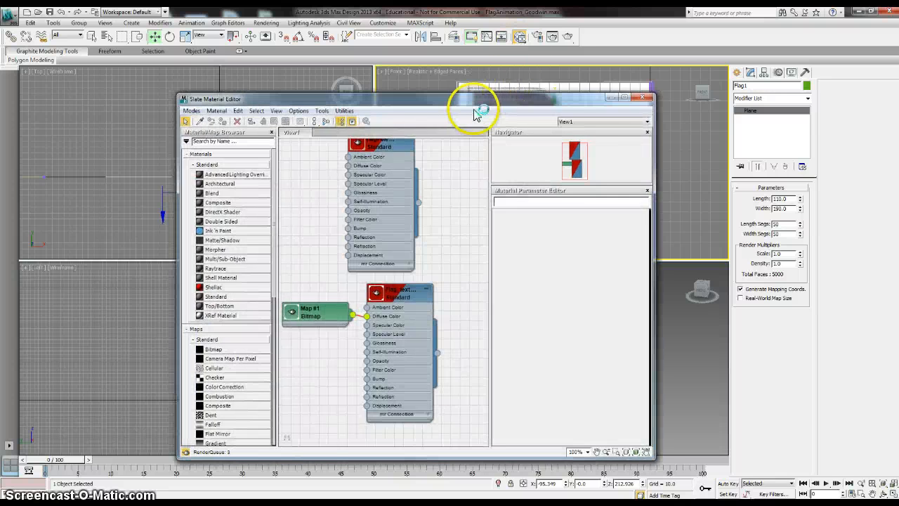
{"action": "left_click_drag", "start_coordinate": [475, 104], "coordinate": [494, 74]}
{"action": "middle_click_drag", "start_coordinate": [409, 294], "coordinate": [425, 296]}
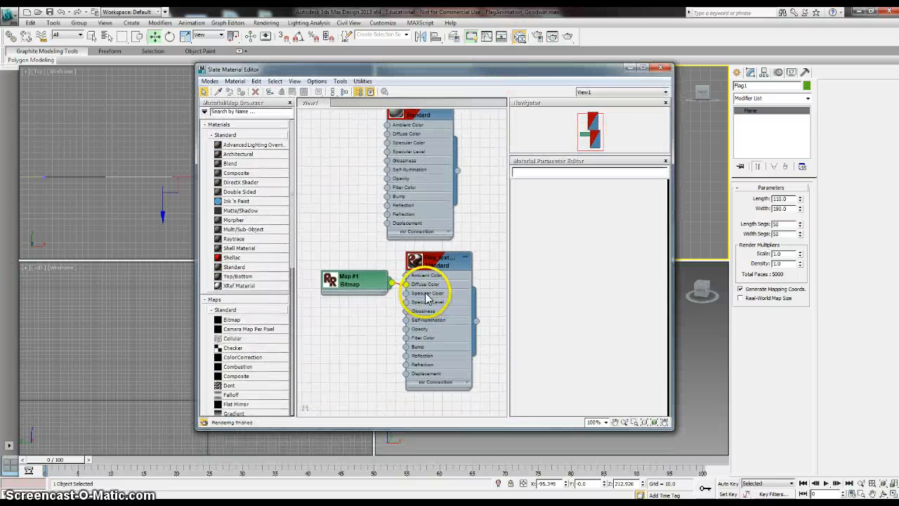
{"action": "scroll", "coordinate": [430, 235], "scroll_direction": "down", "scroll_amount": 1}
{"action": "middle_click_drag", "start_coordinate": [428, 334], "coordinate": [438, 196]}
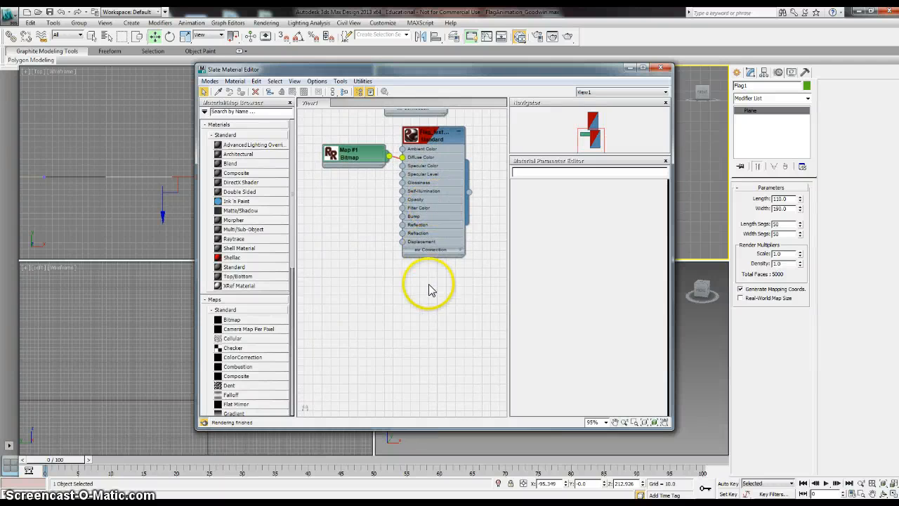
{"action": "left_click_drag", "start_coordinate": [253, 267], "coordinate": [357, 300]}
{"action": "left_click", "coordinate": [393, 147]}
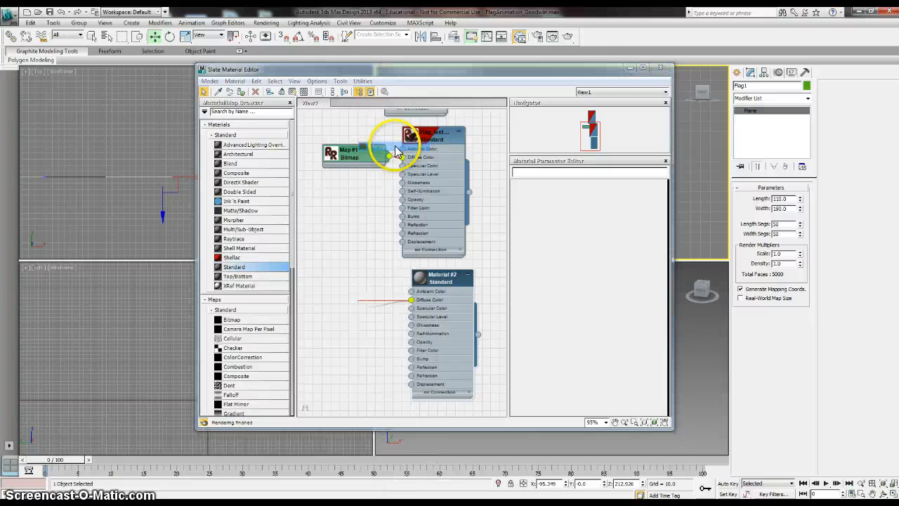
{"action": "left_click", "coordinate": [105, 45]}
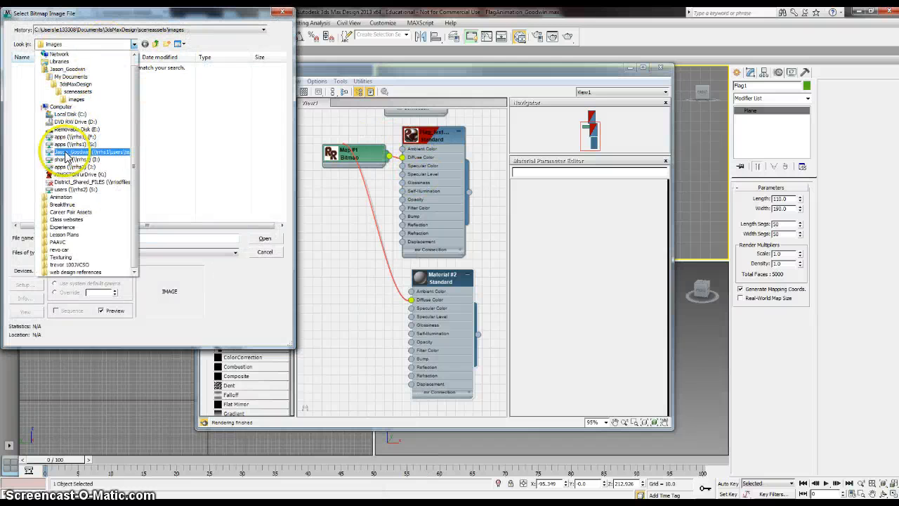
{"action": "left_click", "coordinate": [278, 258]}
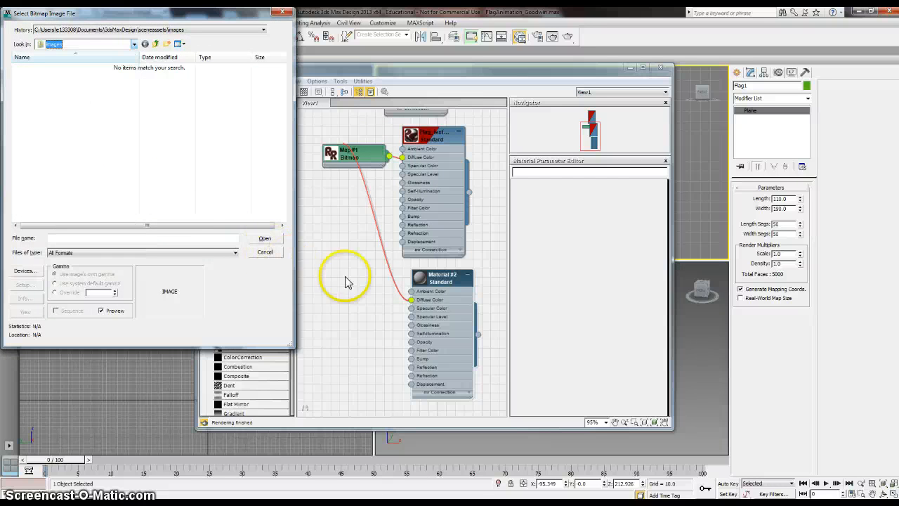
{"action": "left_click", "coordinate": [265, 251]}
{"action": "left_click", "coordinate": [368, 301]}
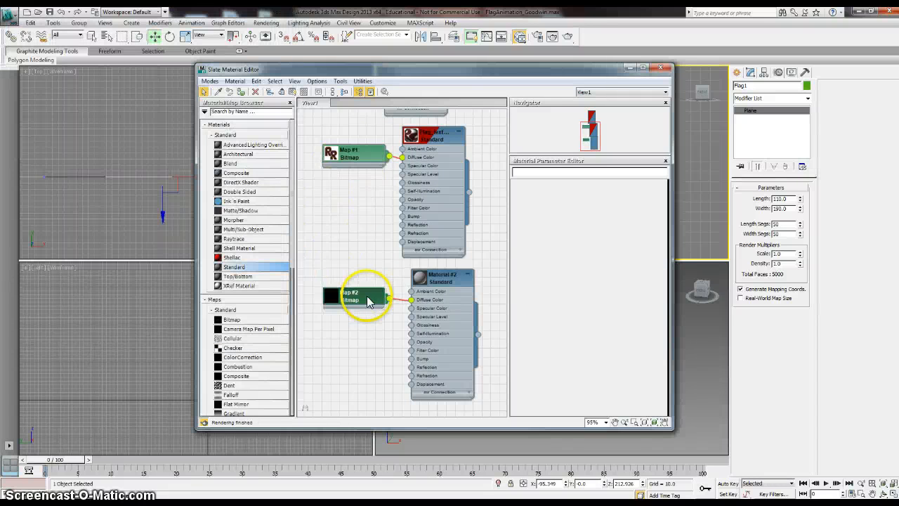
{"action": "key", "text": "Delete"}
- Duplicate the RR logo Bitmap node and connect the copy to the Diffuse Color of the new Standard material
{"action": "left_click", "coordinate": [350, 160]}
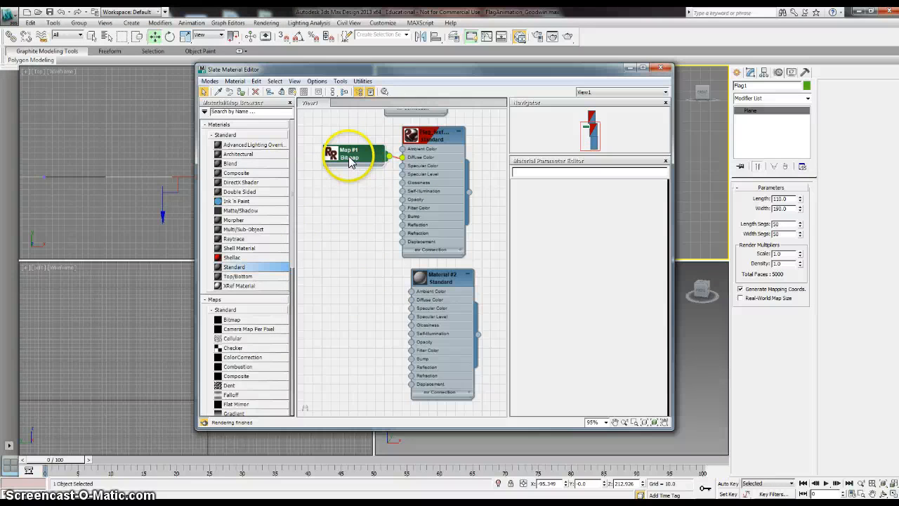
{"action": "key", "text": "ctrl+v"}
{"action": "left_click", "coordinate": [476, 294]}
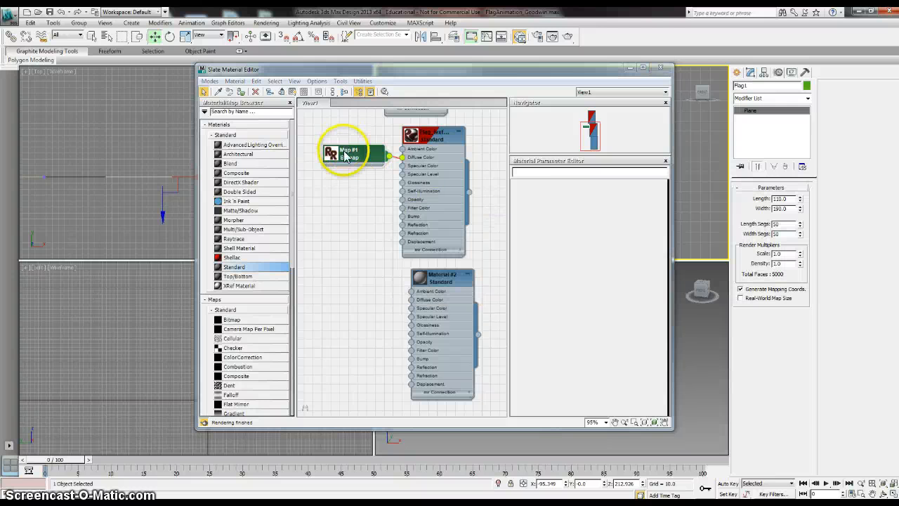
{"action": "double_click", "coordinate": [361, 157]}
{"action": "mouse_move", "coordinate": [360, 157]}
{"action": "left_mouse_down", "text": "shift"}
{"action": "mouse_move", "coordinate": [357, 294]}
{"action": "mouse_move", "coordinate": [409, 314]}
{"action": "mouse_move", "coordinate": [412, 299]}
{"action": "left_mouse_up", "text": "shift"}
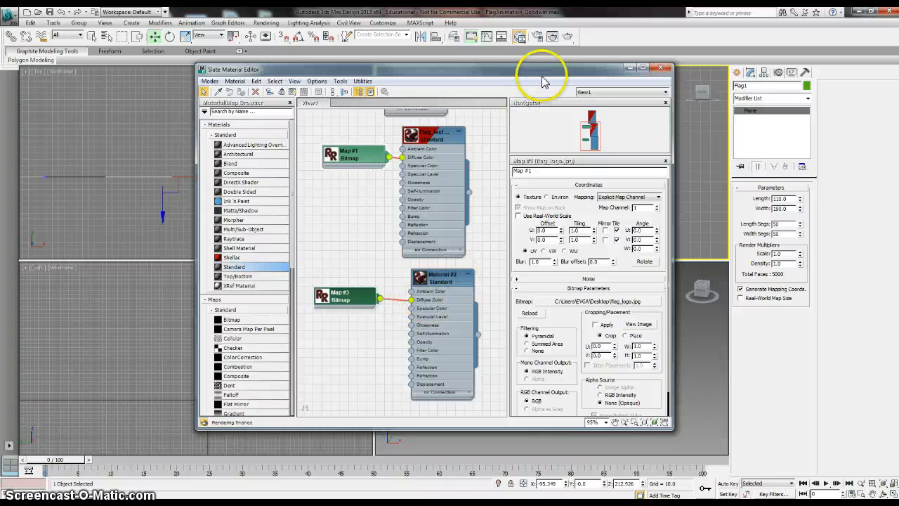
- Assign the new material to the selected flag, show its texture in the viewports and close the material editor
{"action": "left_click_drag", "start_coordinate": [510, 73], "coordinate": [269, 86]}
{"action": "left_click", "coordinate": [197, 295]}
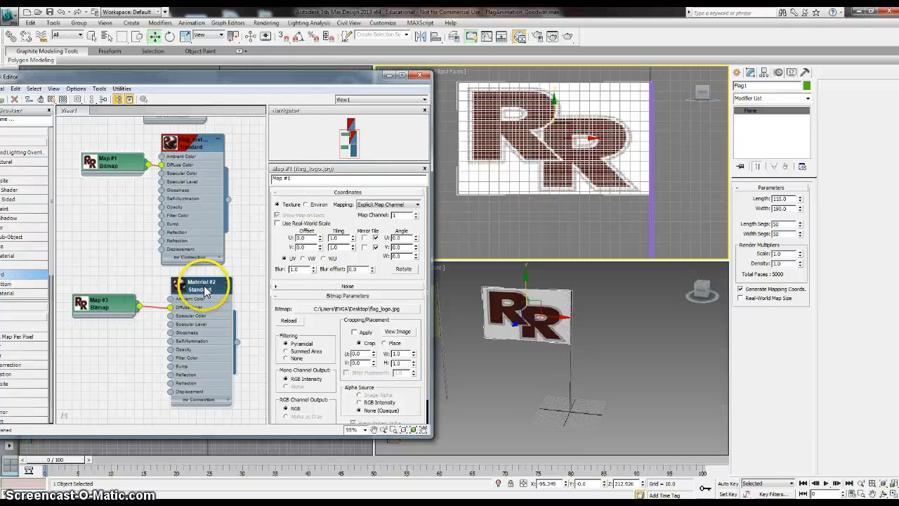
{"action": "right_click", "coordinate": [205, 291]}
{"action": "left_click", "coordinate": [258, 51]}
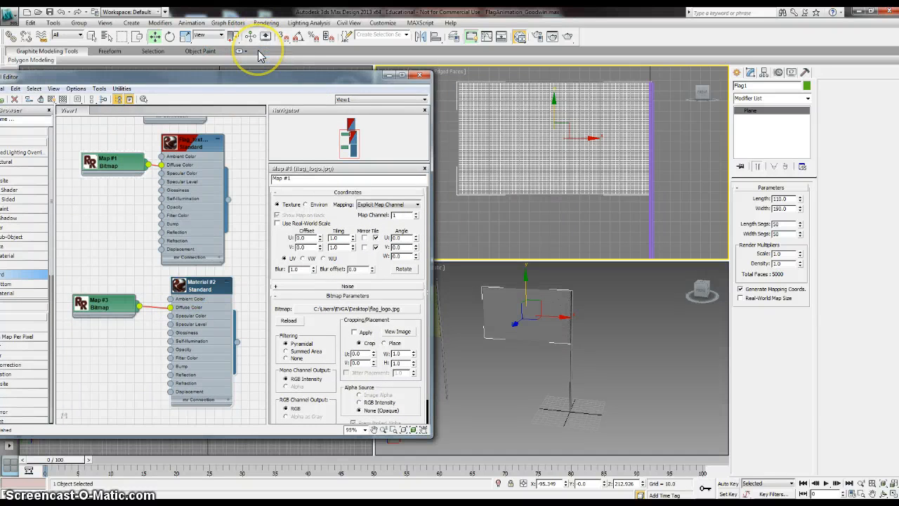
{"action": "left_click", "coordinate": [54, 100]}
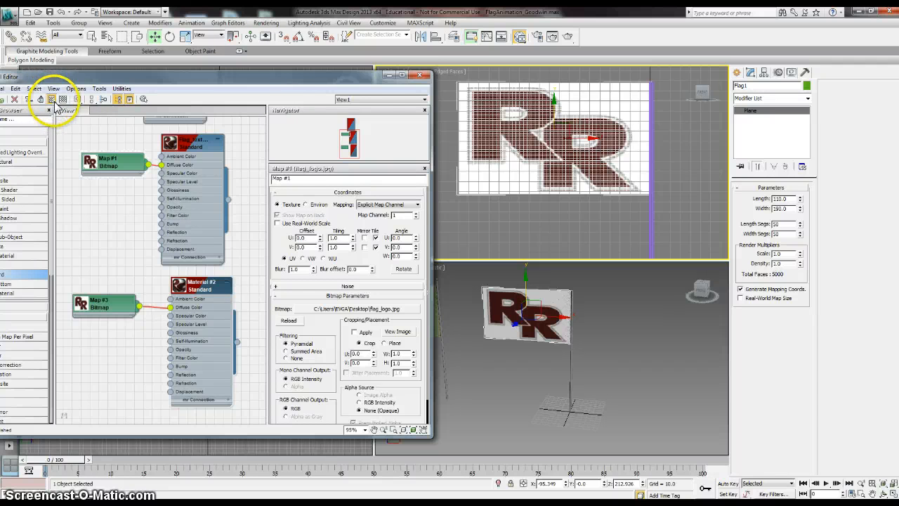
{"action": "left_click", "coordinate": [417, 76]}
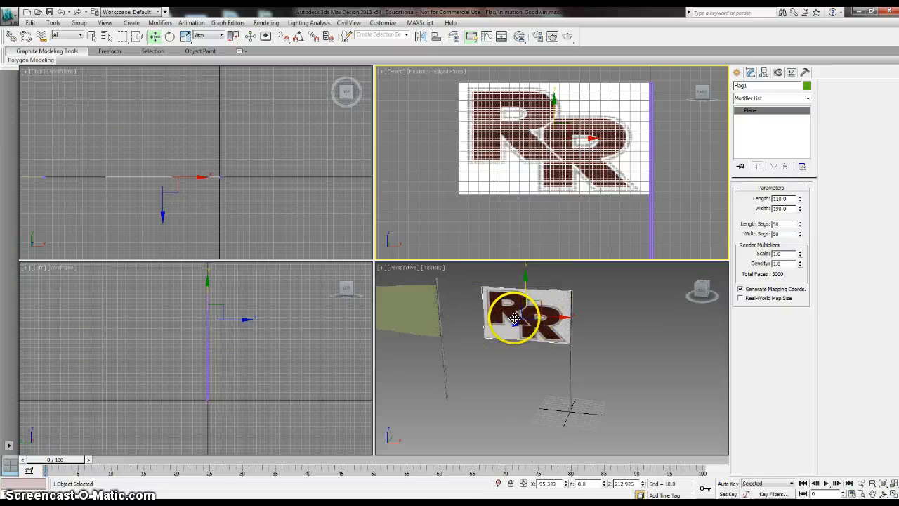
- Add an Unwrap UVW modifier to the RR flag
{"action": "left_click", "coordinate": [777, 99]}
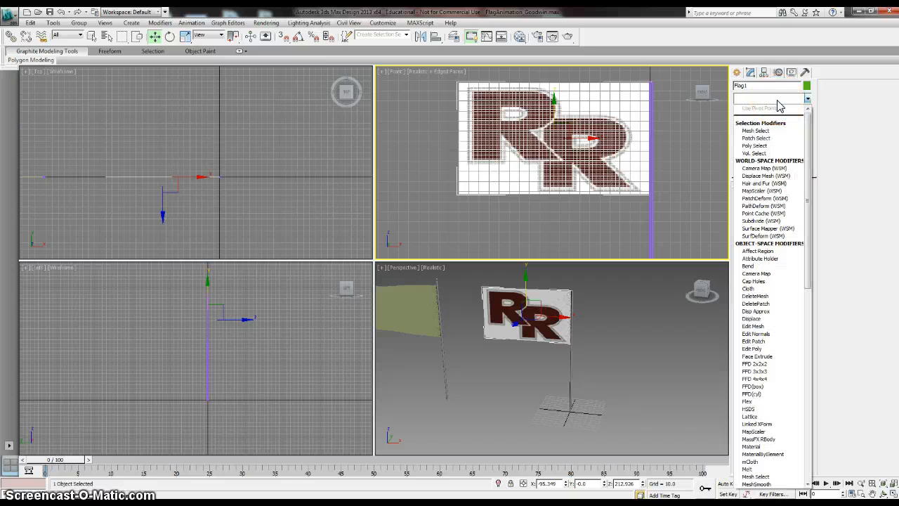
{"action": "key", "text": "u"}
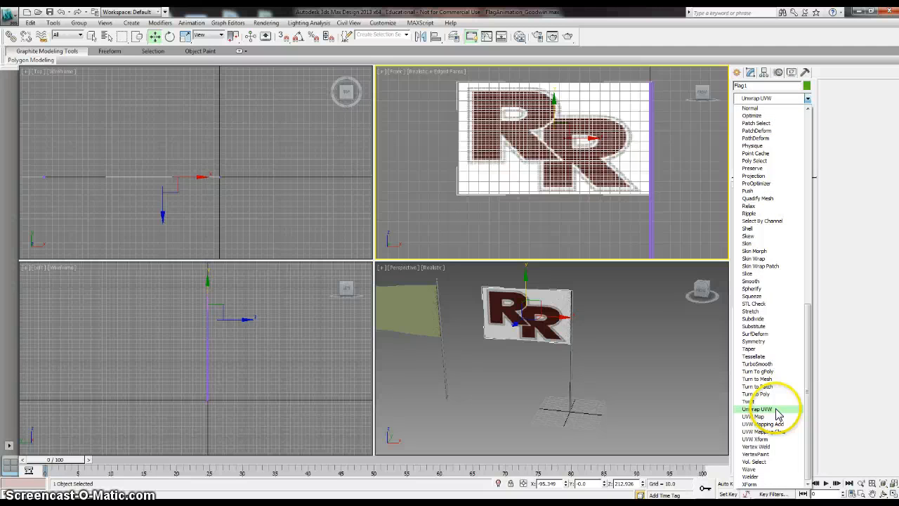
{"action": "left_click", "coordinate": [773, 408]}
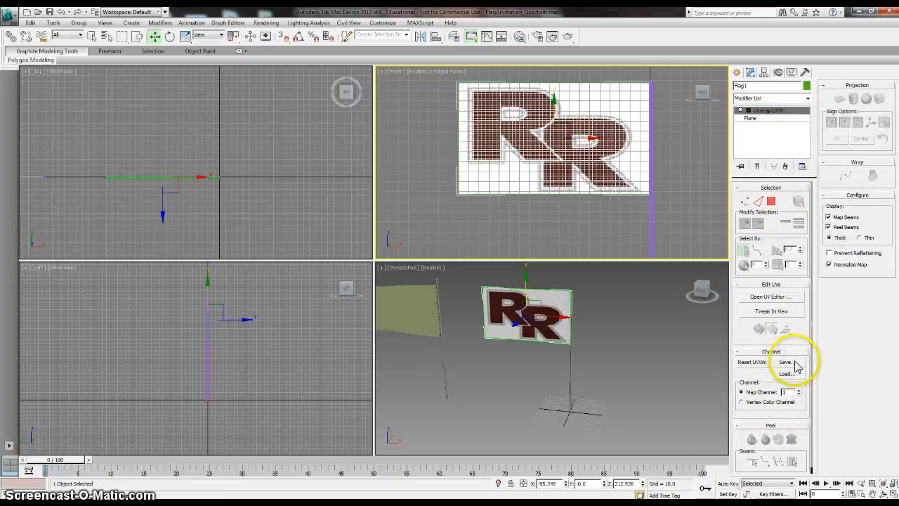
- Select all of the flag's polygons in the Front viewport and apply a planar projection, then exit the mapping mode
{"action": "left_click", "coordinate": [771, 201]}
{"action": "left_click_drag", "start_coordinate": [444, 78], "coordinate": [483, 122]}
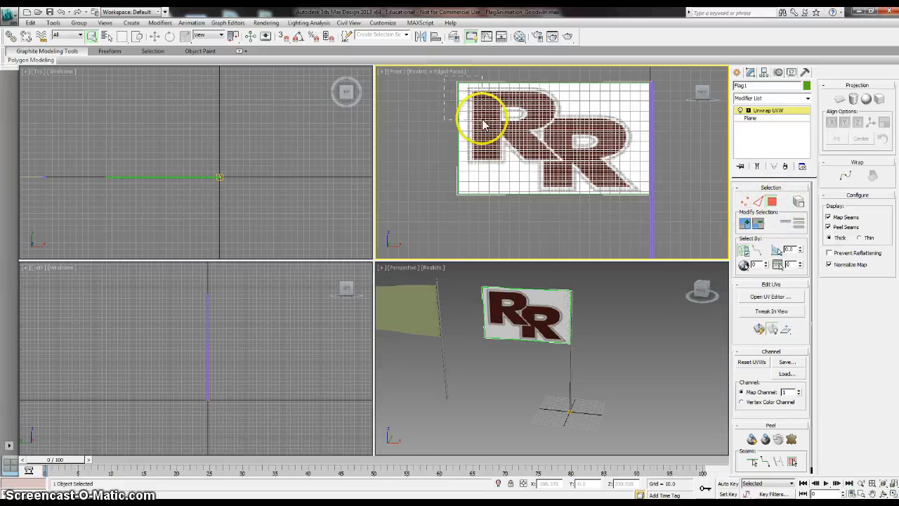
{"action": "left_click_drag", "start_coordinate": [691, 246], "coordinate": [693, 247]}
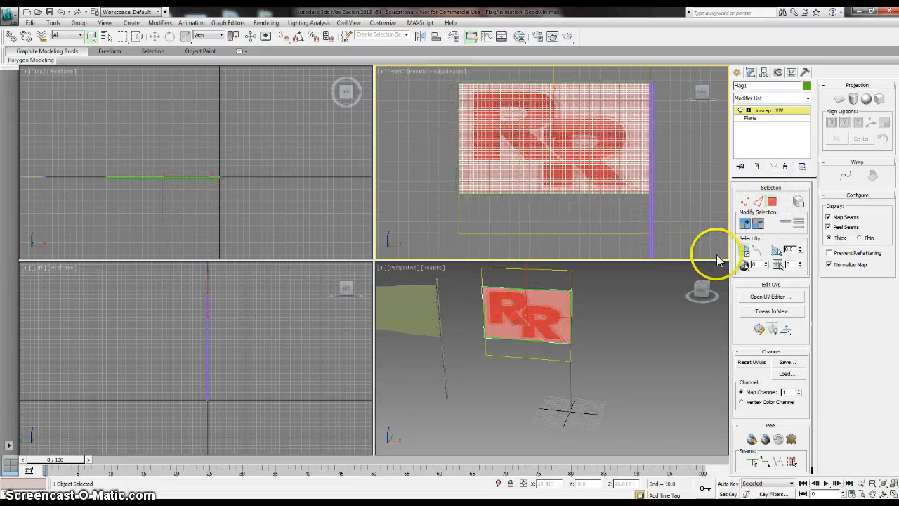
{"action": "left_click", "coordinate": [839, 102]}
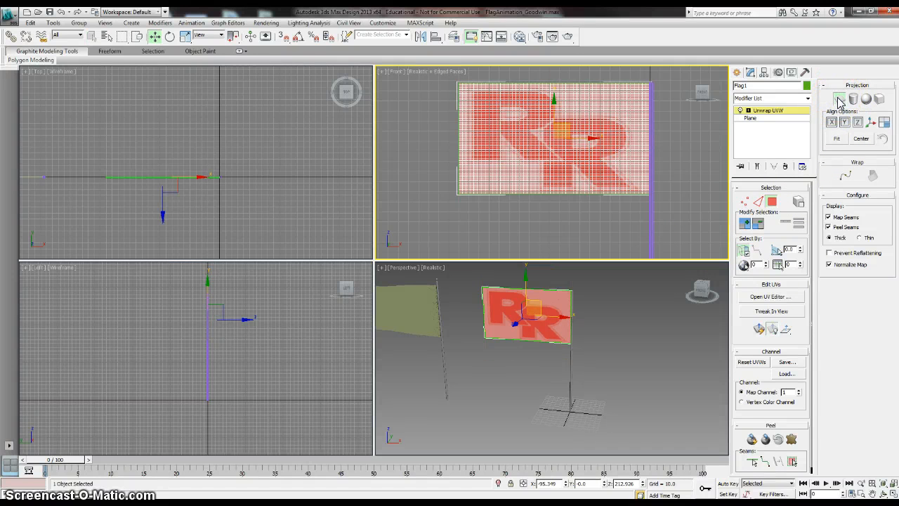
{"action": "left_click", "coordinate": [840, 101]}
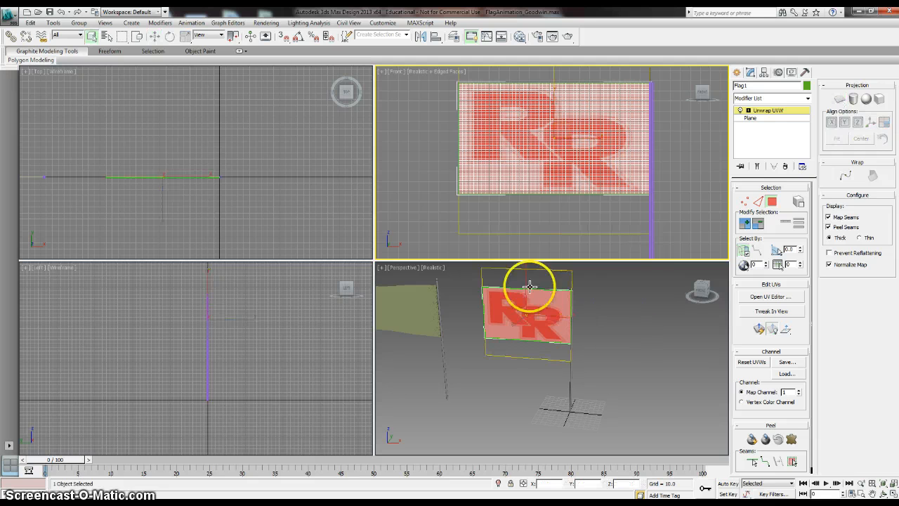
- Collapse the flag's modifier stack down through Unwrap UVW and accept the collapse
{"action": "middle_click_drag", "start_coordinate": [609, 321], "coordinate": [591, 315]}
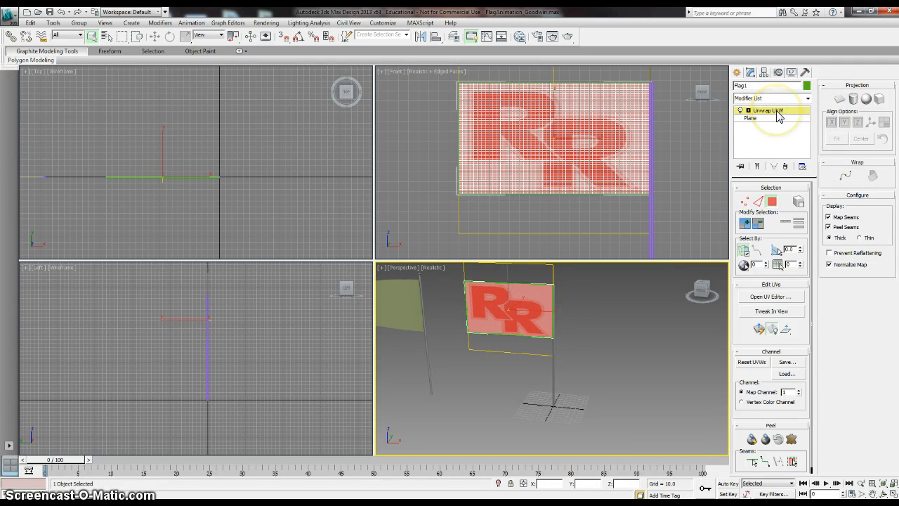
{"action": "right_click", "coordinate": [777, 116]}
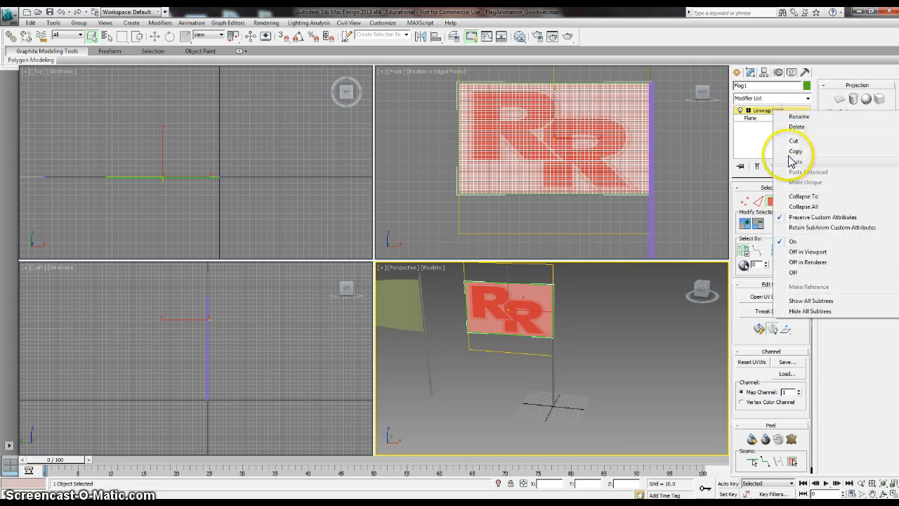
{"action": "left_click", "coordinate": [762, 111]}
{"action": "right_click", "coordinate": [745, 110]}
{"action": "left_click", "coordinate": [800, 195]}
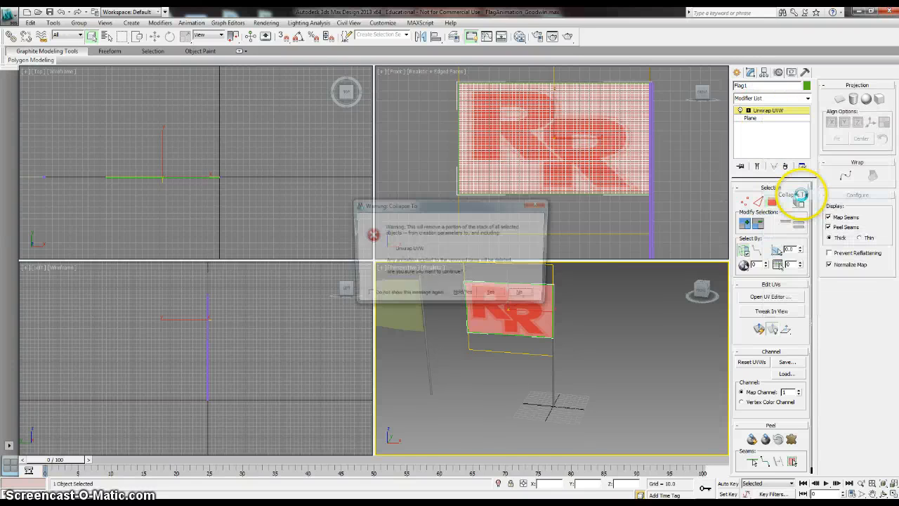
{"action": "left_click", "coordinate": [489, 292]}
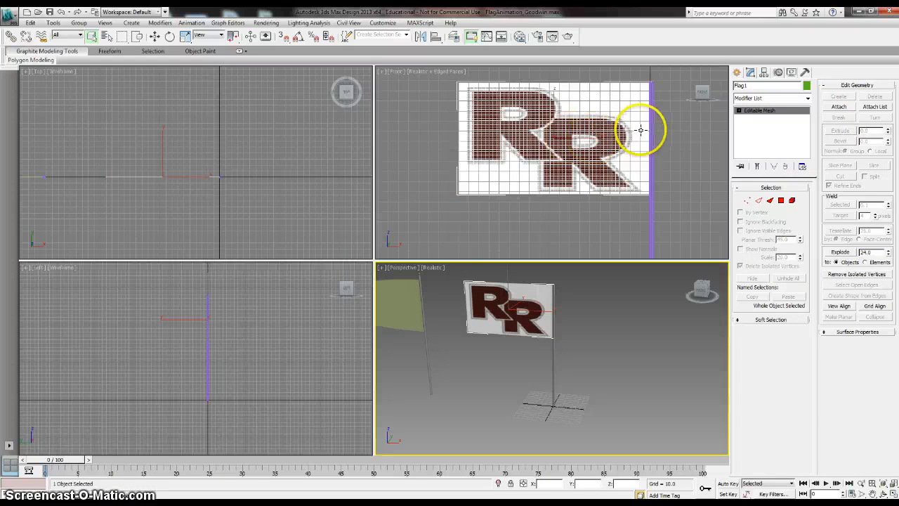
- Convert the RR flag's mesh to an Editable Poly and display the Front viewport as wireframe
{"action": "middle_click_drag", "start_coordinate": [640, 130], "coordinate": [630, 150]}
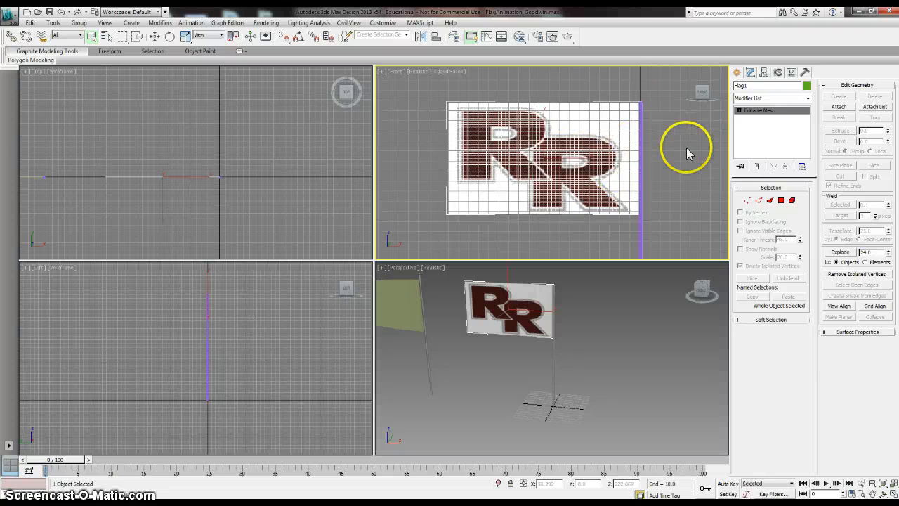
{"action": "key", "text": "F3"}
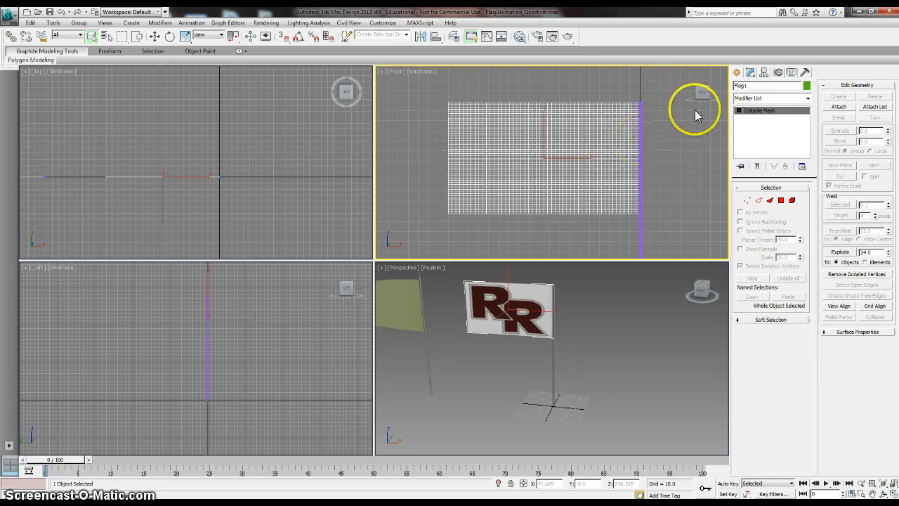
{"action": "right_click", "coordinate": [764, 112]}
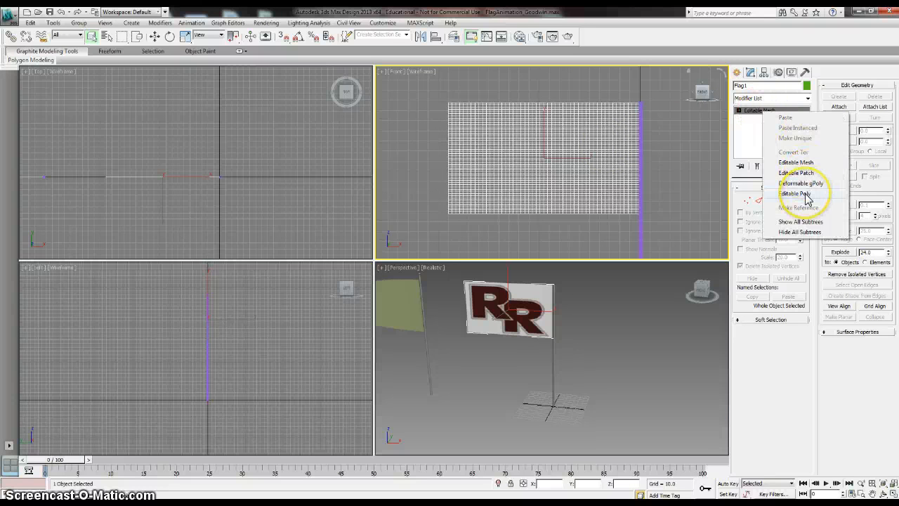
{"action": "left_click", "coordinate": [794, 193]}
{"action": "key", "text": "F3"}
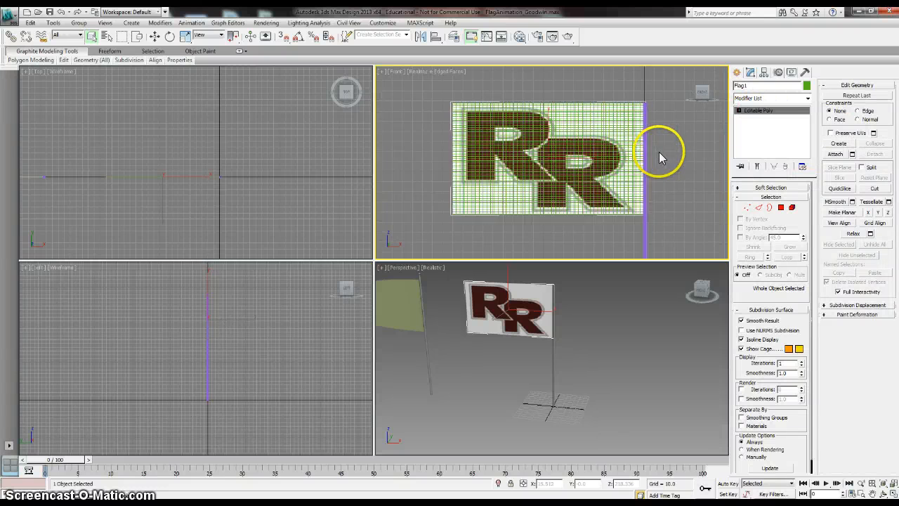
{"action": "key", "text": "F3"}
{"action": "scroll", "coordinate": [658, 156], "scroll_direction": "up", "scroll_amount": 2}
{"action": "middle_click_drag", "start_coordinate": [659, 156], "coordinate": [572, 160]}
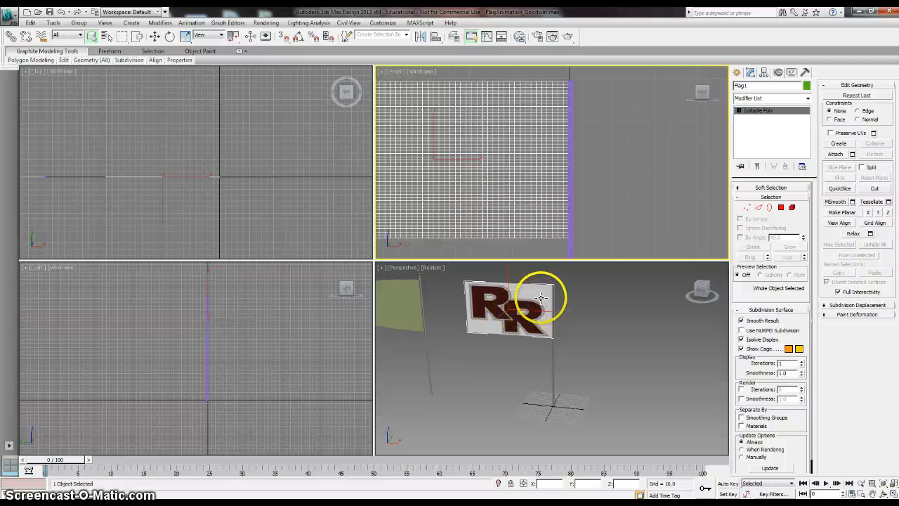
- Create a Gravity space warp at the base of the RR flagpole with an icon size of about 34.7
{"action": "left_click", "coordinate": [737, 73]}
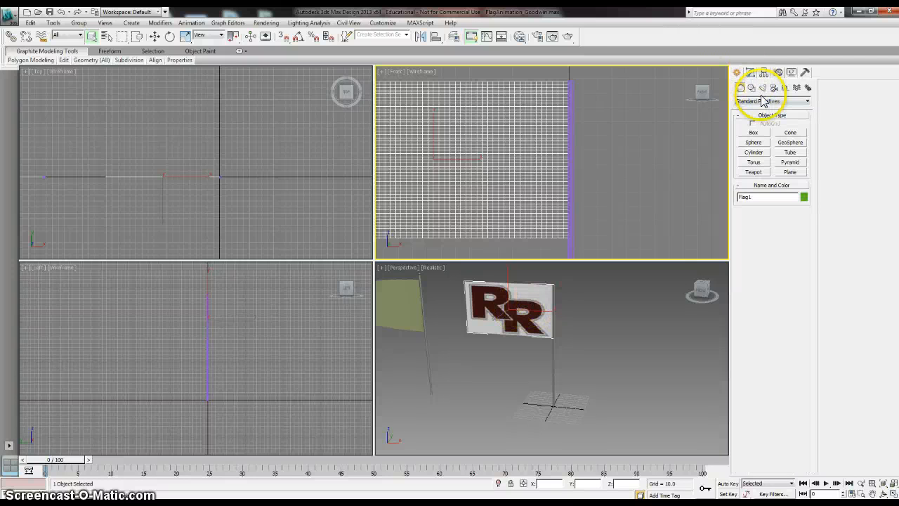
{"action": "left_click", "coordinate": [797, 88]}
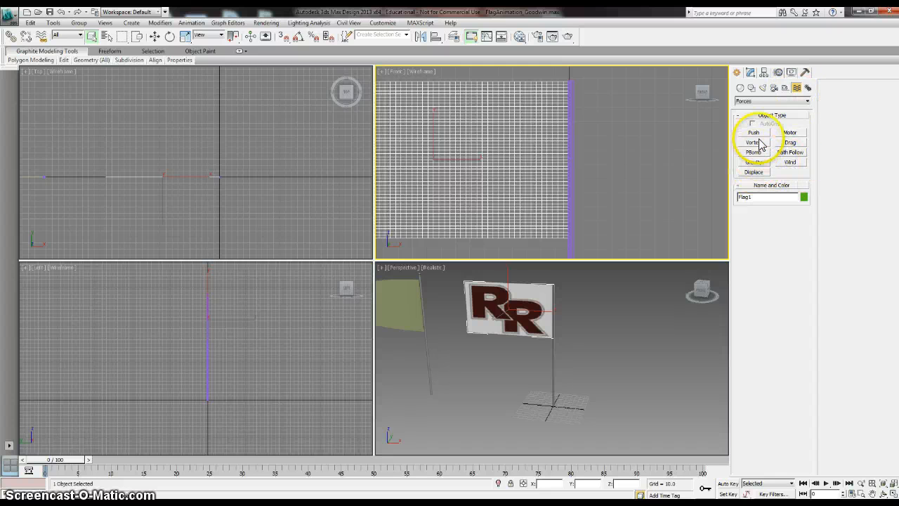
{"action": "left_click", "coordinate": [757, 163]}
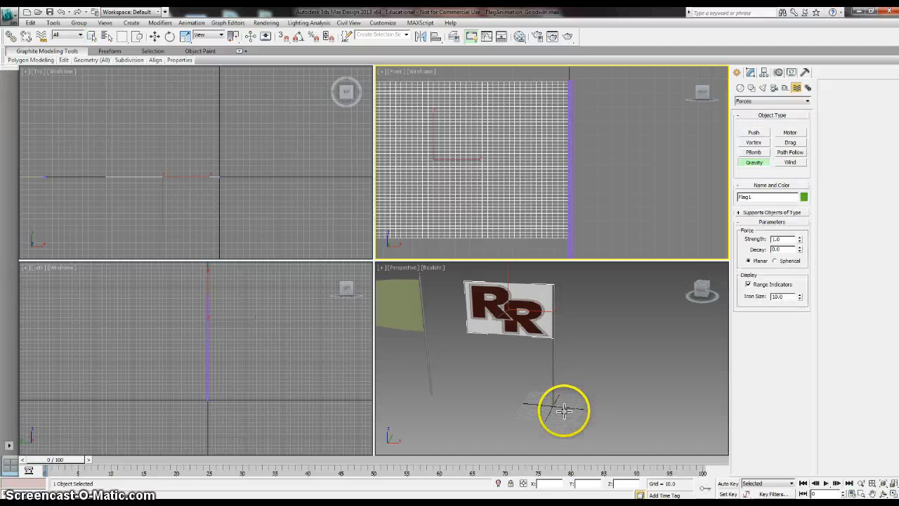
{"action": "left_click_drag", "start_coordinate": [561, 407], "coordinate": [579, 420]}
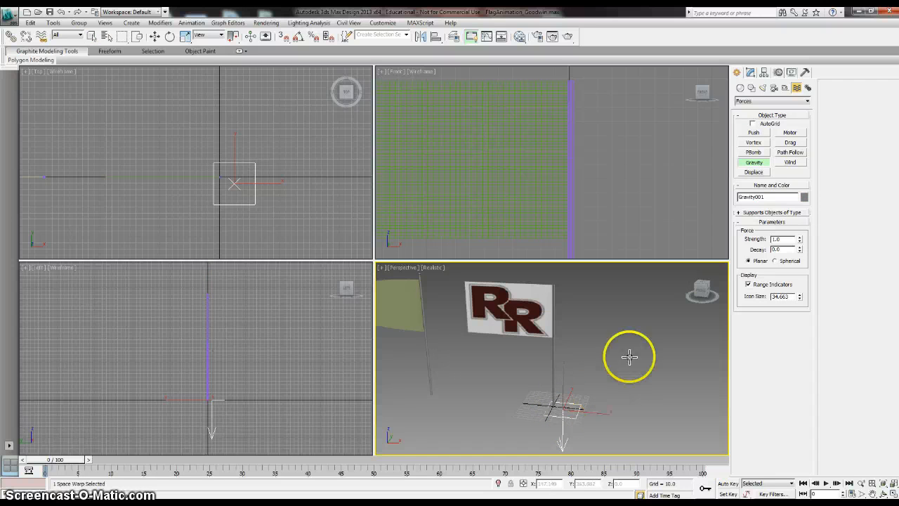
- Create a Wind space warp beside the gravity force in the Perspective viewport with an icon size of about 38.3
{"action": "left_click", "coordinate": [790, 163]}
{"action": "left_click", "coordinate": [606, 410]}
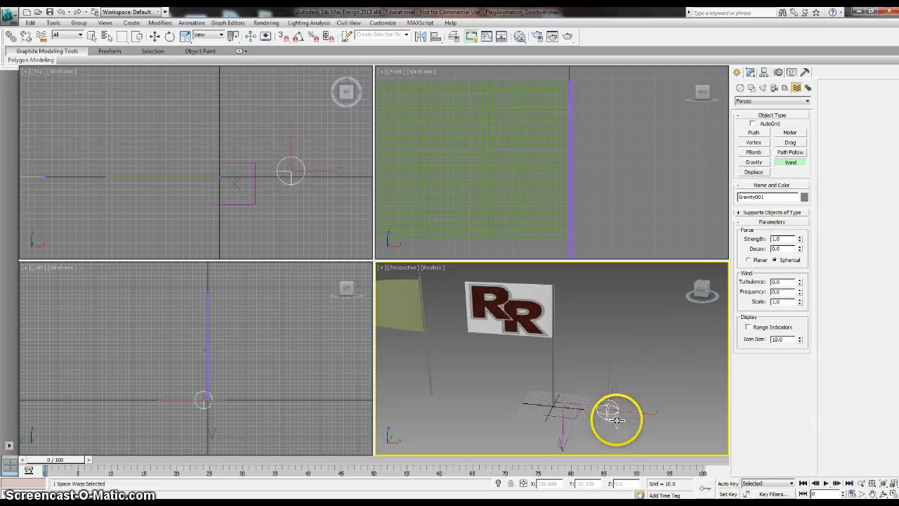
{"action": "left_click_drag", "start_coordinate": [617, 419], "coordinate": [624, 423]}
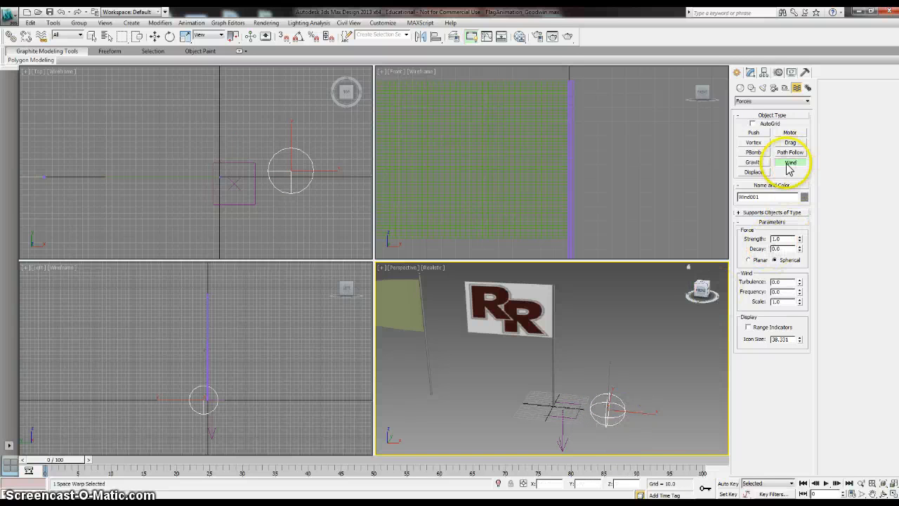
{"action": "middle_click_drag", "start_coordinate": [630, 416], "coordinate": [629, 406]}
{"action": "right_click", "coordinate": [630, 411]}
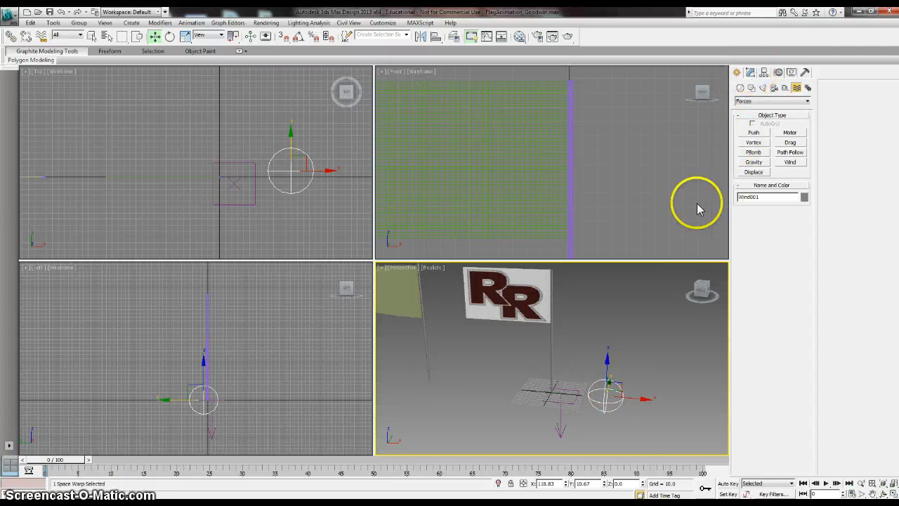
- Set the wind's force type to Planar
{"action": "left_click", "coordinate": [750, 73]}
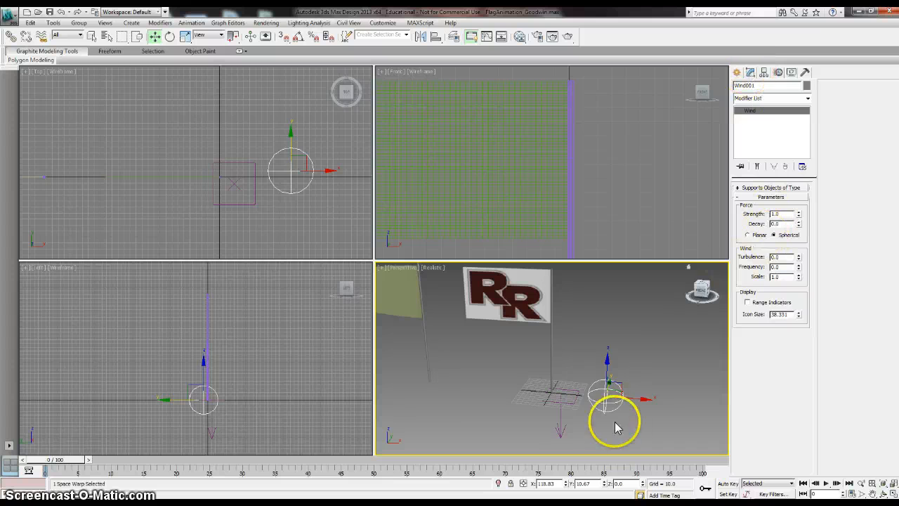
{"action": "left_click", "coordinate": [754, 237]}
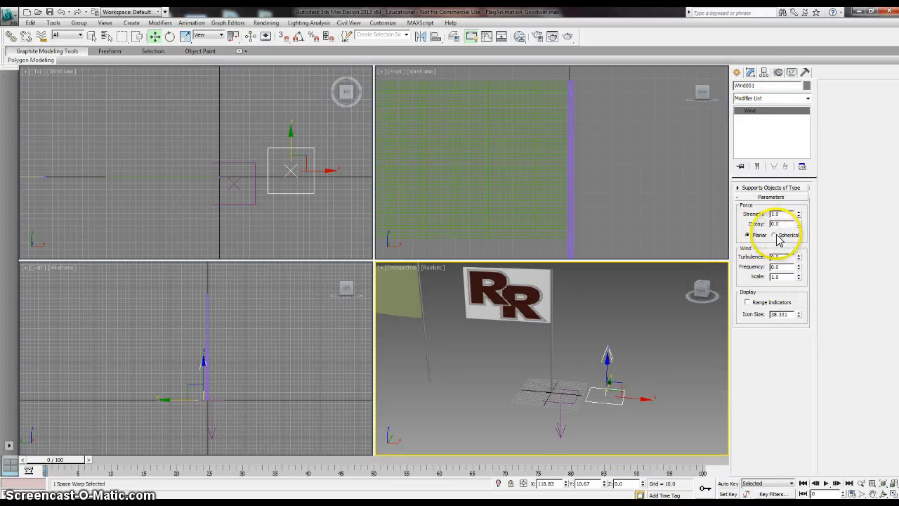
{"action": "left_click", "coordinate": [776, 235]}
{"action": "left_click", "coordinate": [747, 235]}
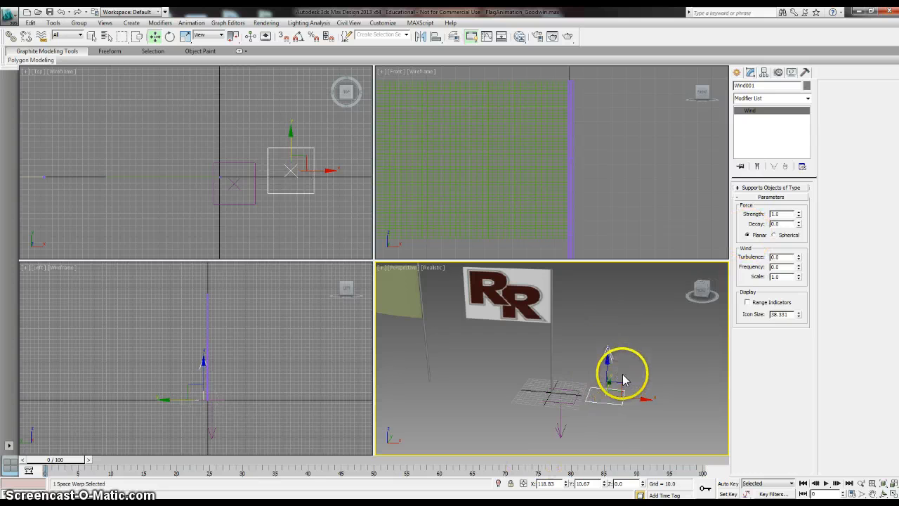
- Rotate the wind about -89 degrees around Y toward the flag and move it to about X 216.5, Z 184.6
{"action": "key", "text": "e"}
{"action": "left_click_drag", "start_coordinate": [638, 386], "coordinate": [554, 325]}
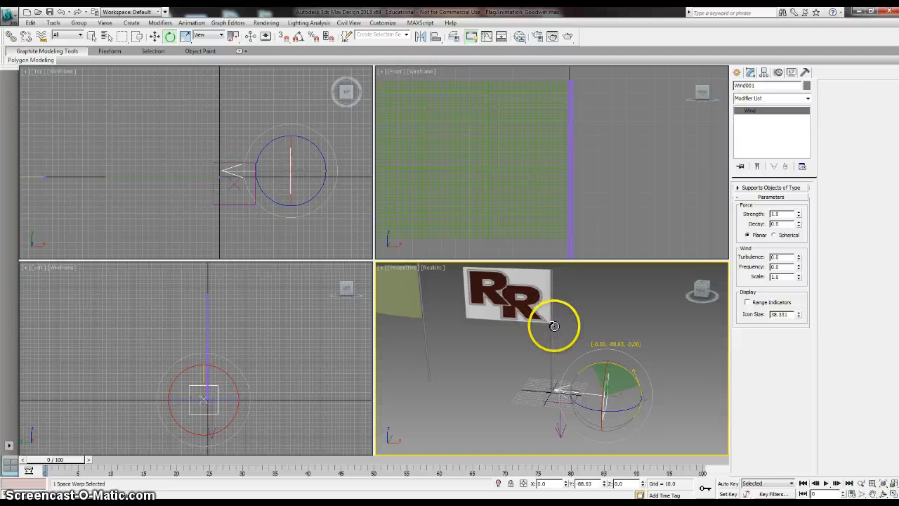
{"action": "key", "text": "w"}
{"action": "left_click_drag", "start_coordinate": [608, 375], "coordinate": [655, 311]}
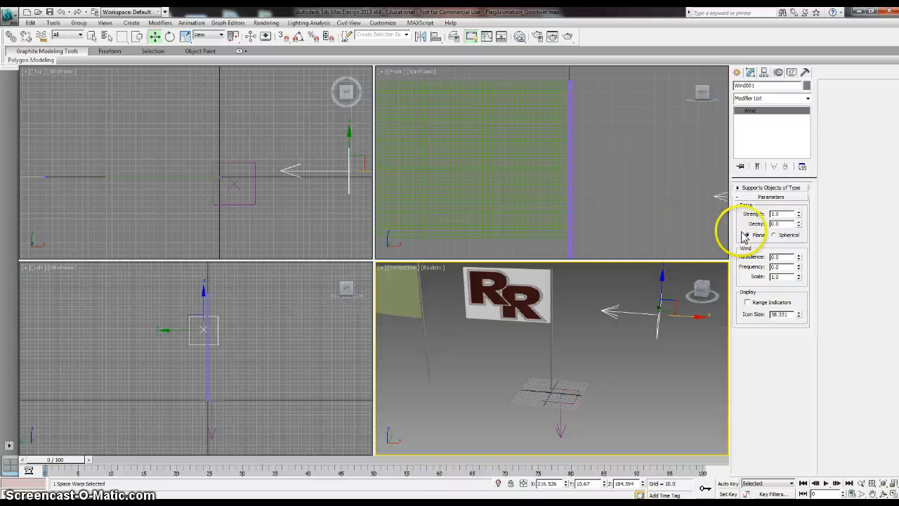
- Set the wind's force type to Spherical and its turbulence to 15
{"action": "left_click", "coordinate": [775, 234]}
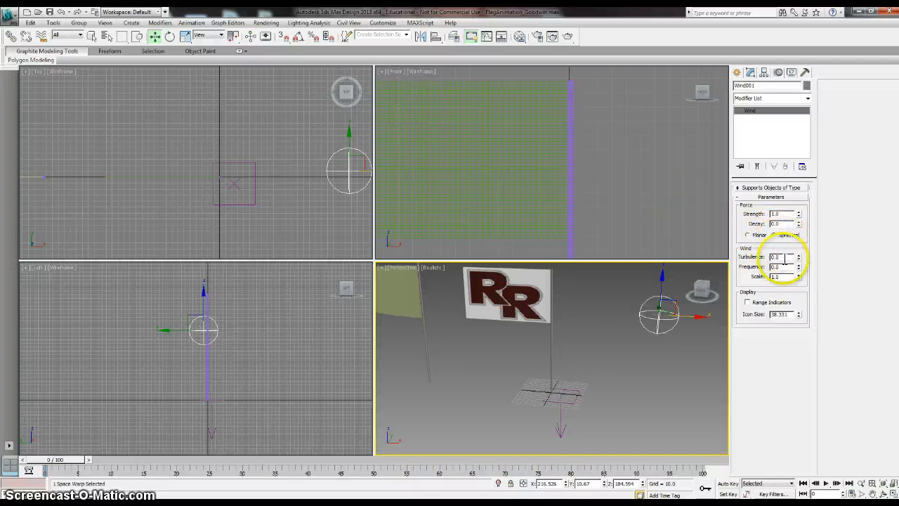
{"action": "double_click", "coordinate": [779, 257]}
{"action": "type", "text": "1"}
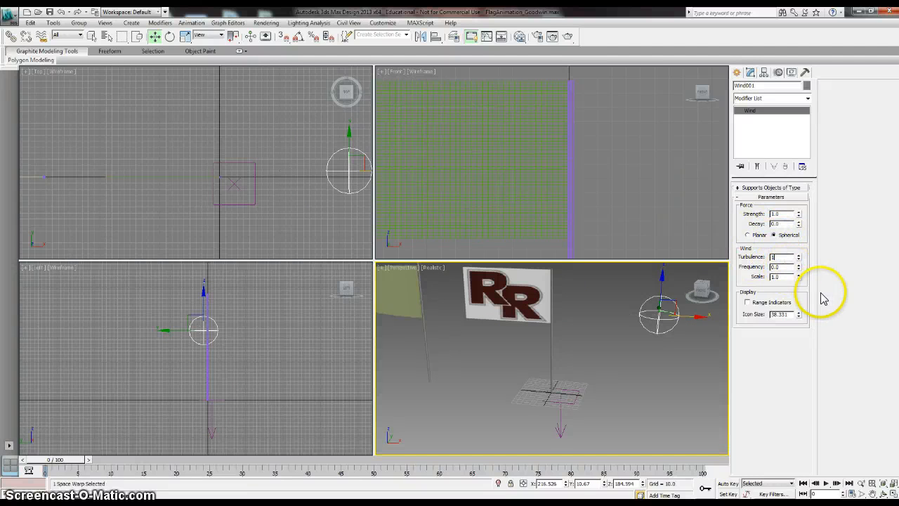
{"action": "type", "text": "5"}
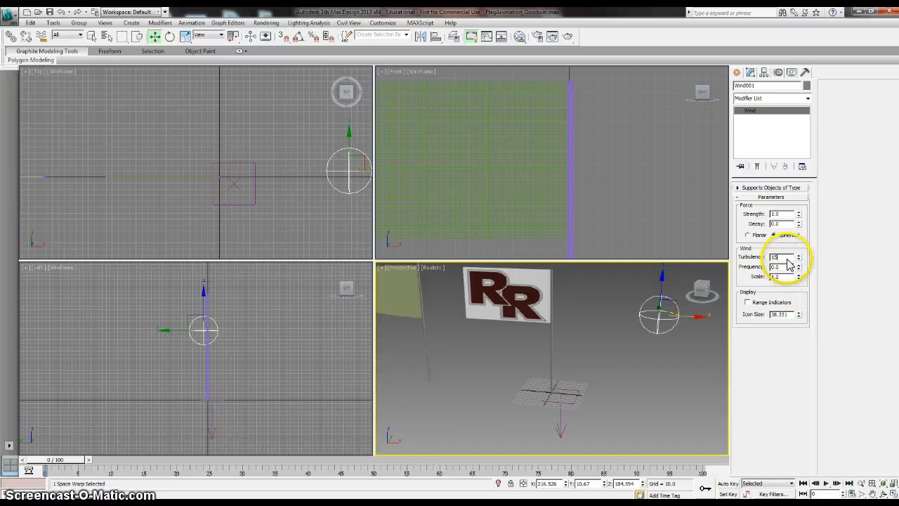
- Set the wind's strength to 15 and clear the selection
{"action": "left_click", "coordinate": [563, 402]}
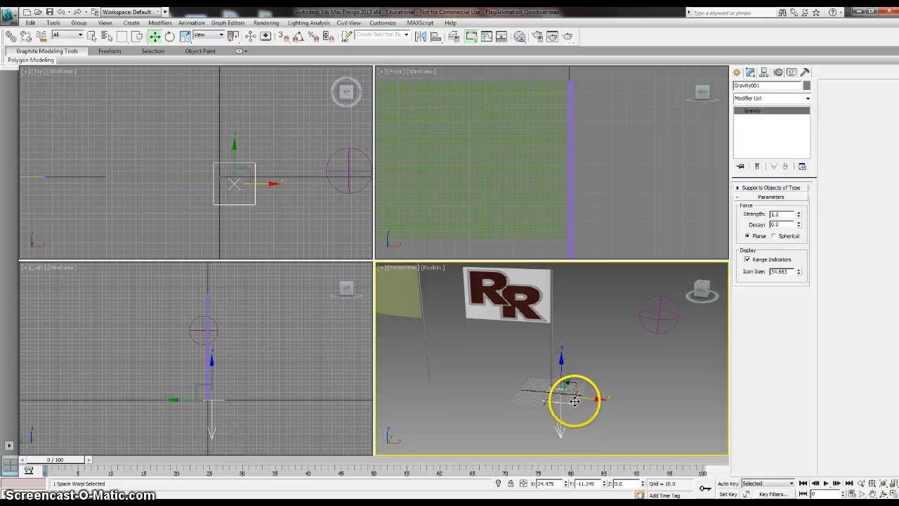
{"action": "left_click", "coordinate": [665, 313]}
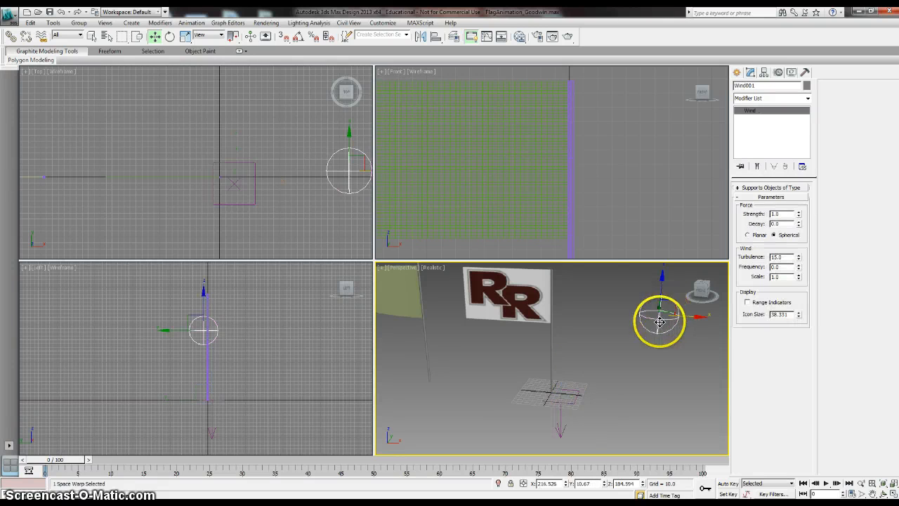
{"action": "double_click", "coordinate": [782, 214]}
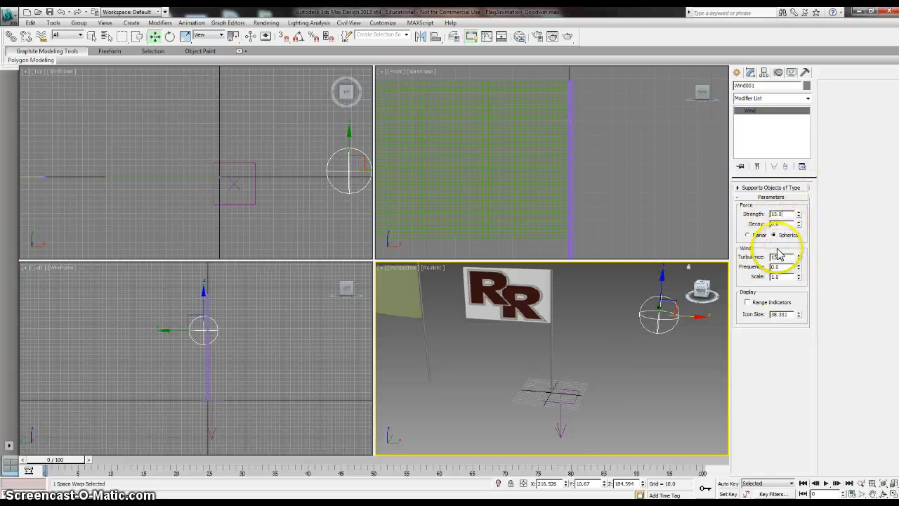
{"action": "left_click", "coordinate": [600, 330]}
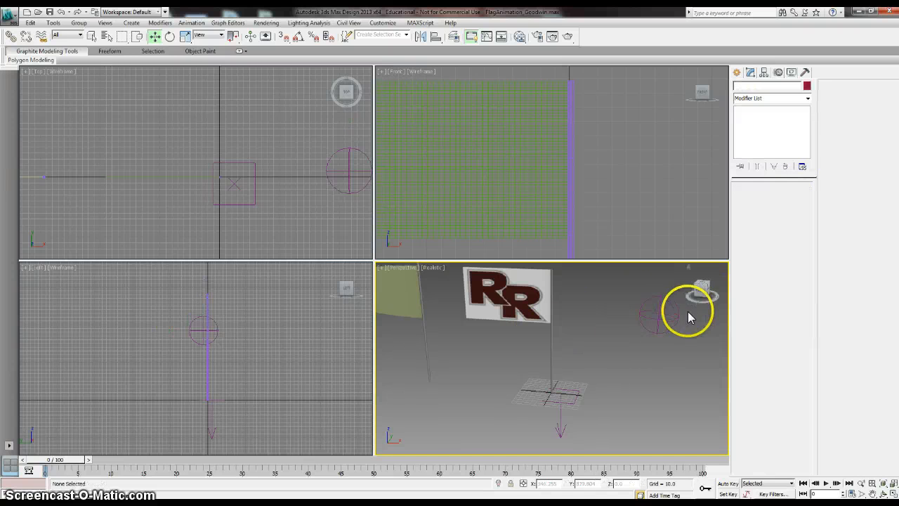
- Apply a Cloth modifier to the RR flag
{"action": "left_click", "coordinate": [520, 302]}
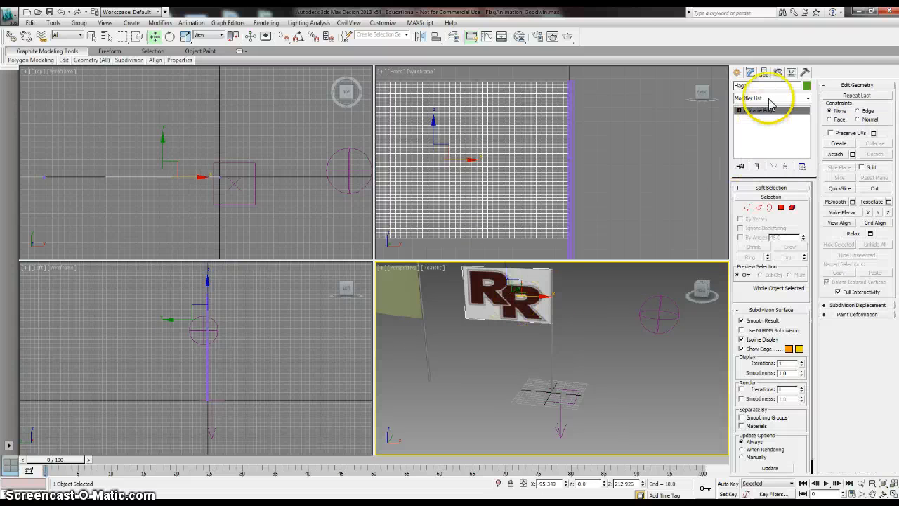
{"action": "left_click", "coordinate": [769, 100]}
{"action": "scroll", "coordinate": [771, 116], "scroll_direction": "down", "scroll_amount": 7}
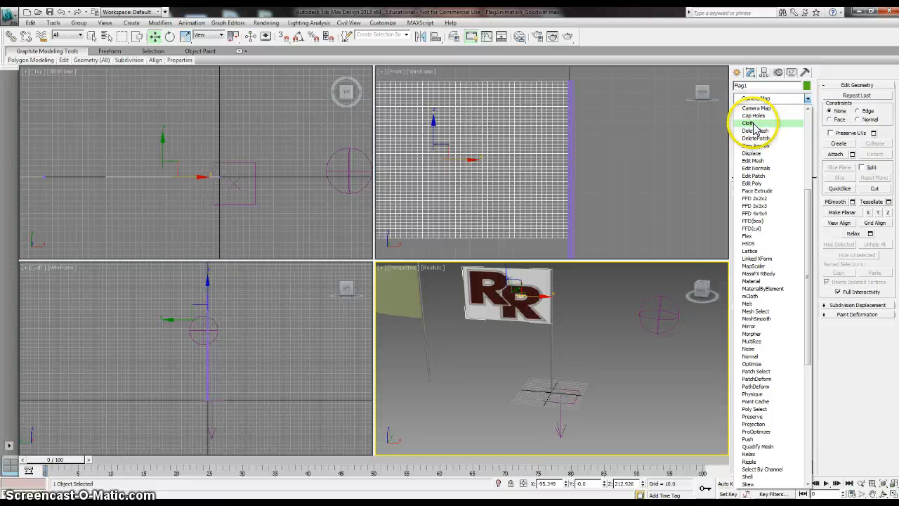
{"action": "left_click", "coordinate": [748, 123]}
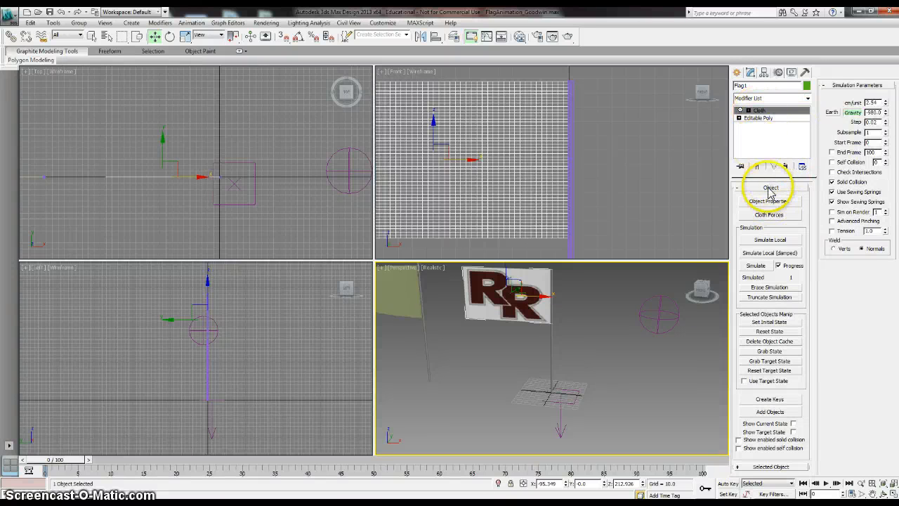
- Define Flag1 as Cloth with the Cotton preset in the cloth object properties and accept the settings
{"action": "left_click", "coordinate": [768, 201]}
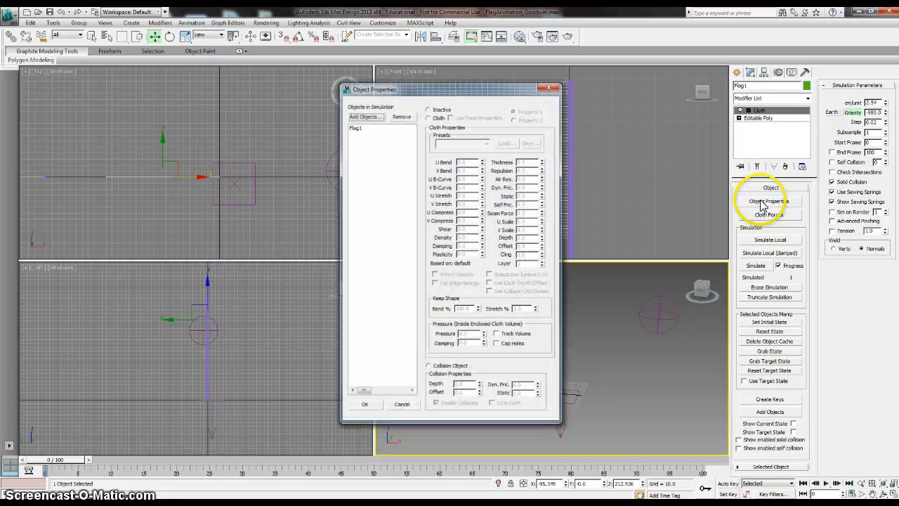
{"action": "left_click", "coordinate": [355, 128]}
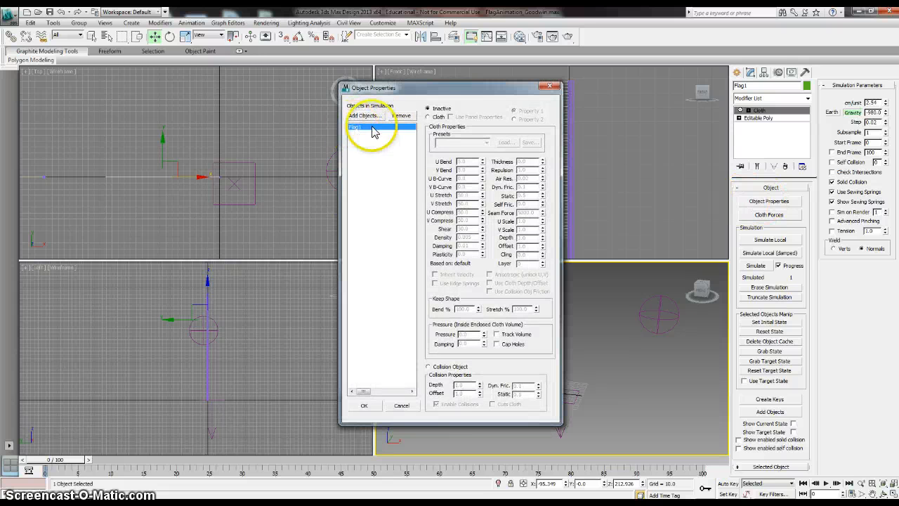
{"action": "left_click", "coordinate": [428, 118]}
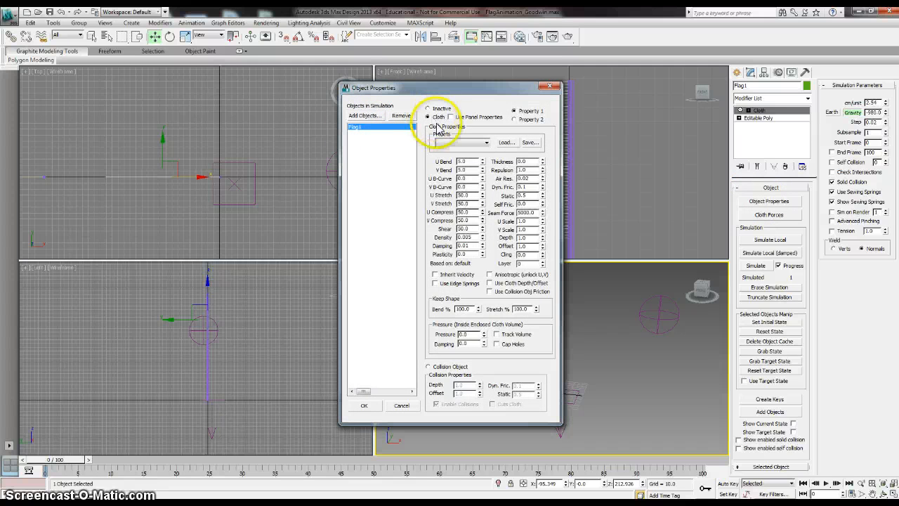
{"action": "left_click", "coordinate": [450, 143]}
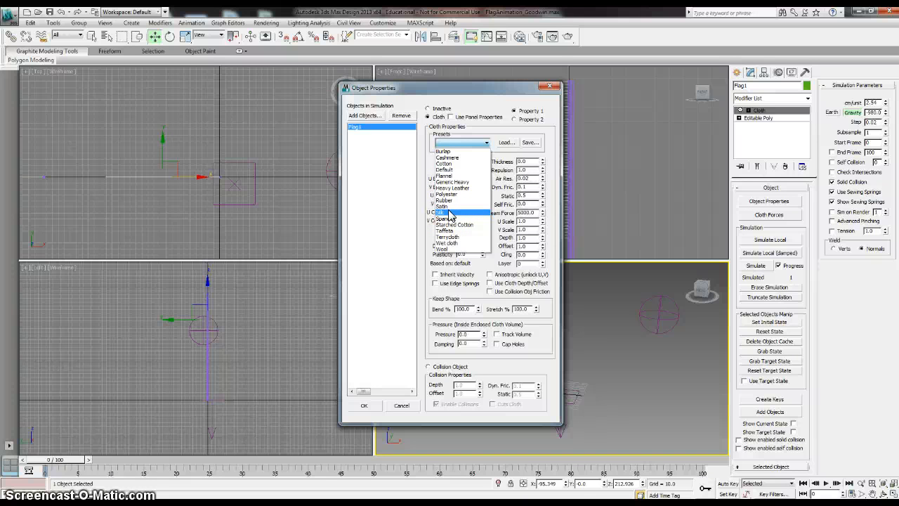
{"action": "left_click", "coordinate": [449, 163]}
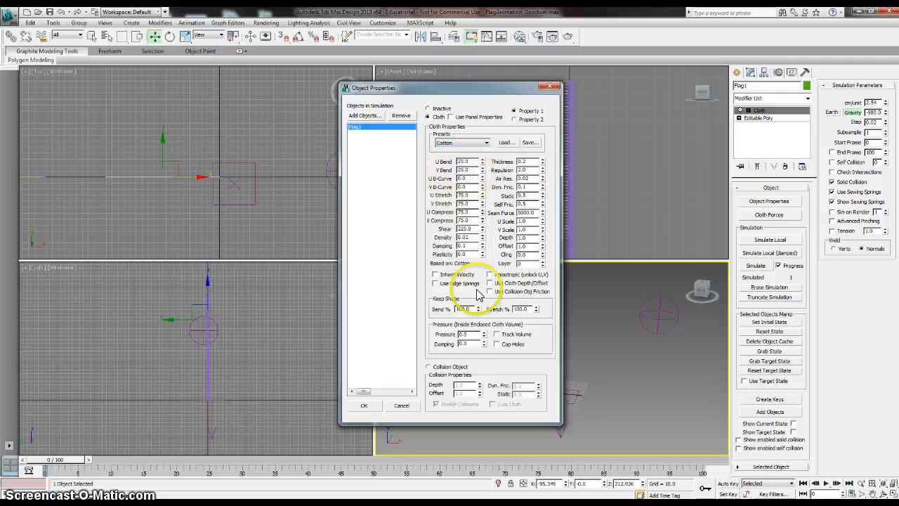
{"action": "left_click", "coordinate": [364, 405]}
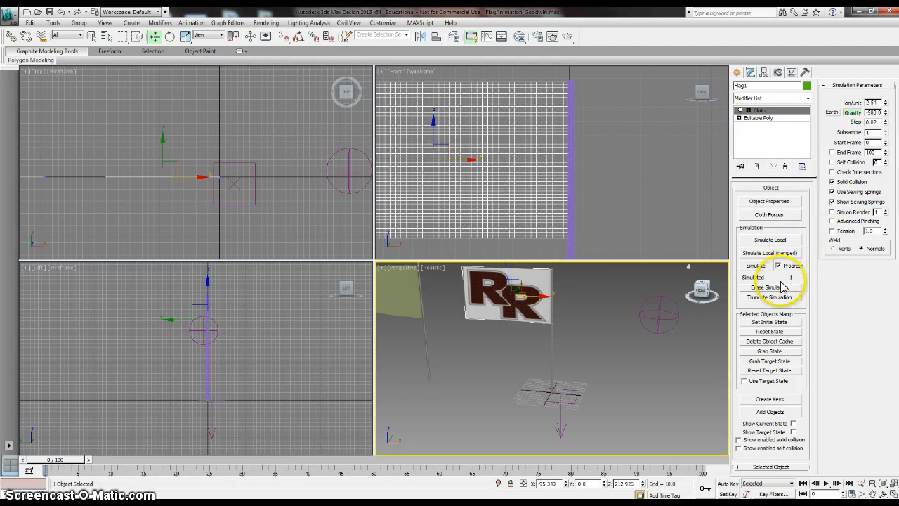
- Add both the gravity and wind forces to the flag's cloth simulation
{"action": "left_click", "coordinate": [772, 214]}
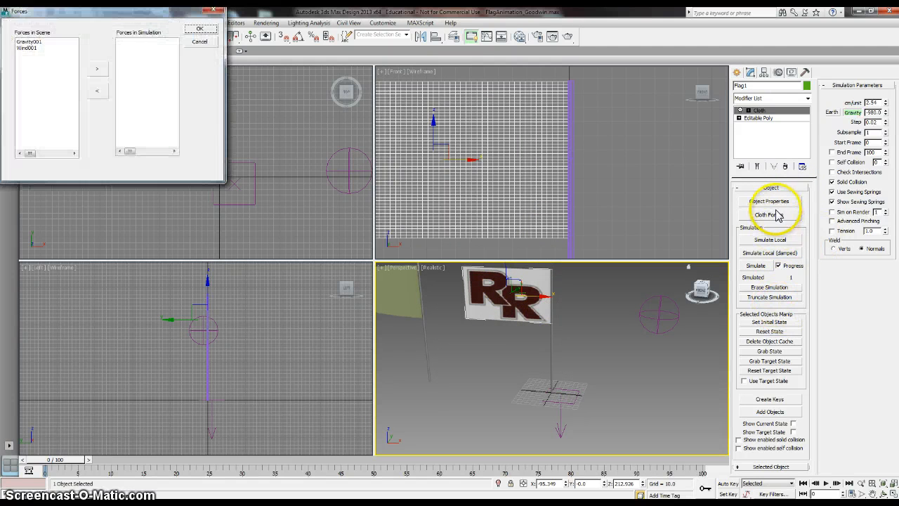
{"action": "left_click", "coordinate": [28, 42]}
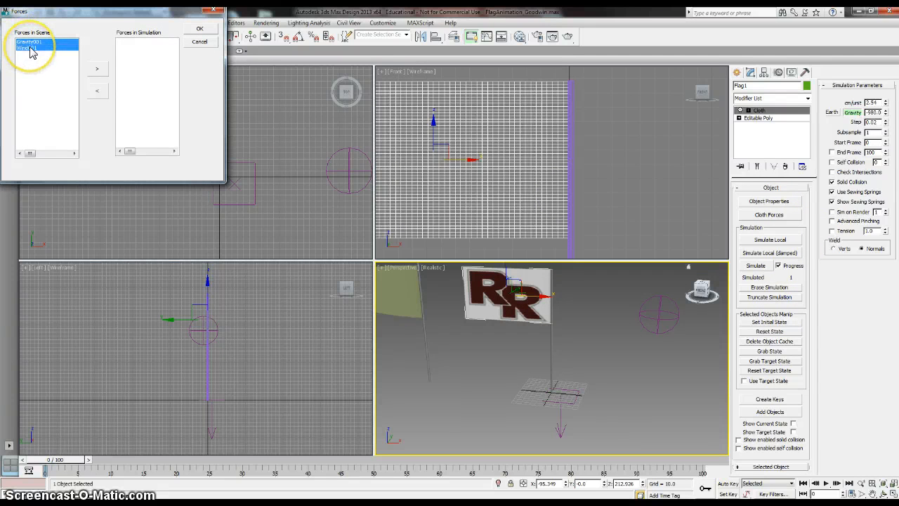
{"action": "left_click", "coordinate": [97, 68]}
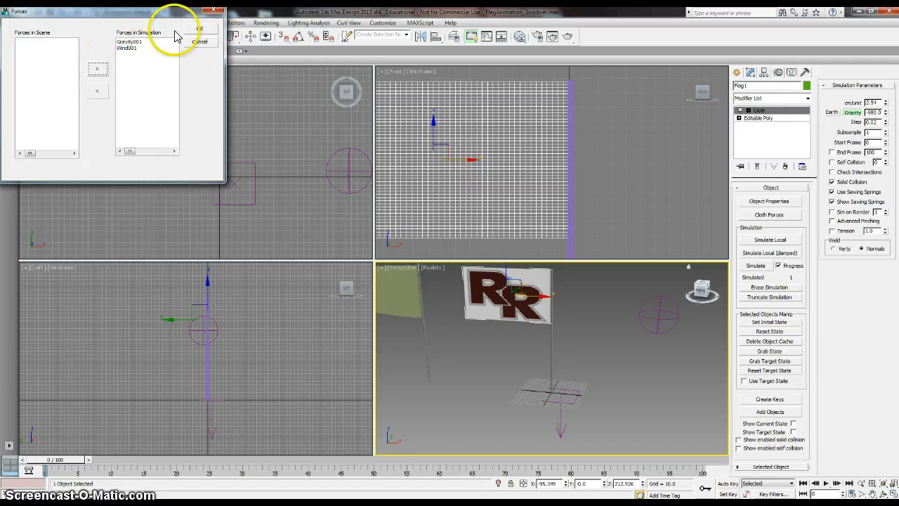
{"action": "left_click", "coordinate": [198, 28]}
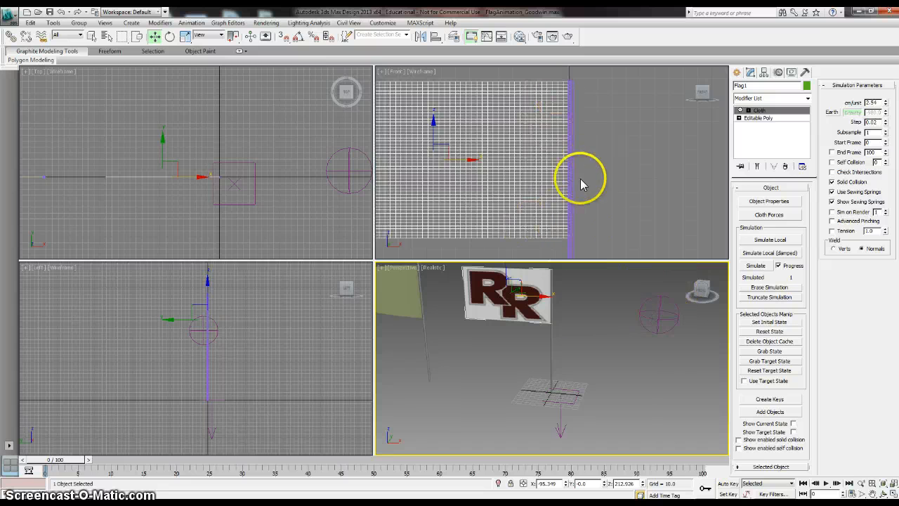
- At the Cloth modifier's Group level, select only the vertices at the upper and lower corners of the flag's pole edge
{"action": "left_click", "coordinate": [748, 110]}
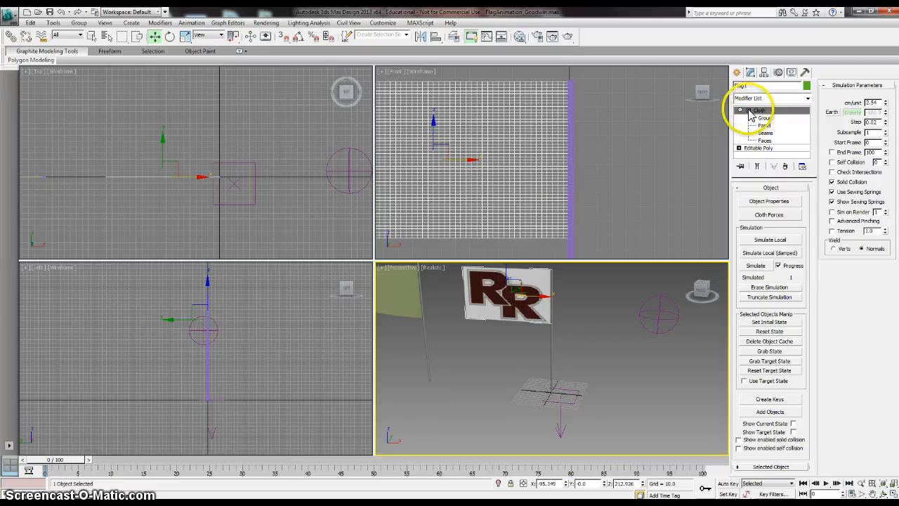
{"action": "left_click", "coordinate": [755, 118]}
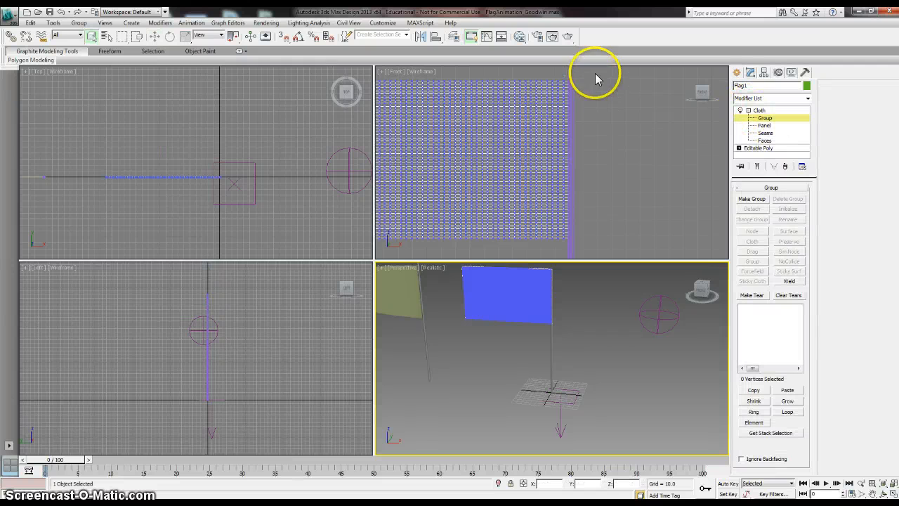
{"action": "left_click_drag", "start_coordinate": [594, 73], "coordinate": [567, 253]}
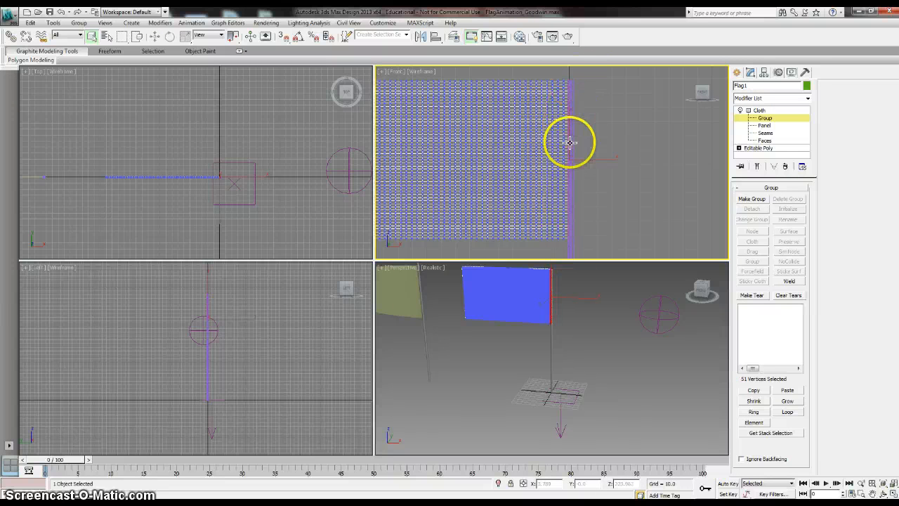
{"action": "left_click_drag", "start_coordinate": [577, 92], "coordinate": [568, 218]}
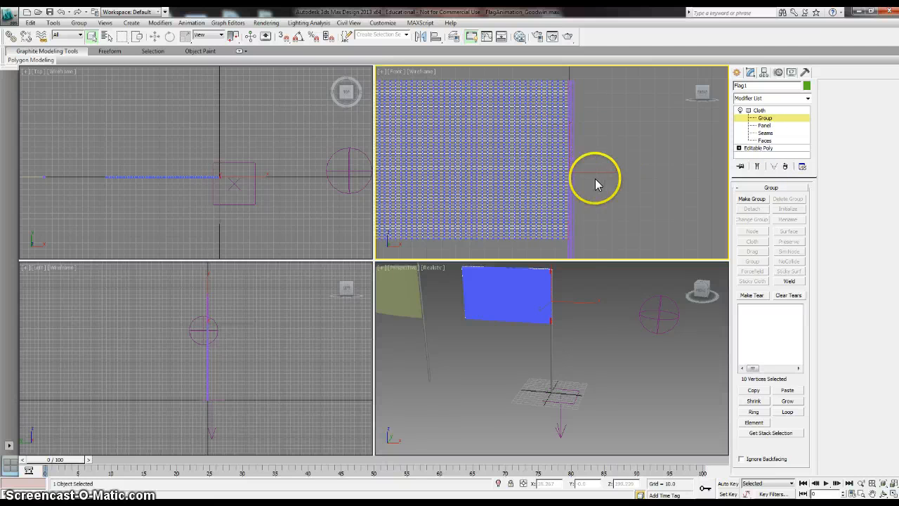
{"action": "scroll", "coordinate": [580, 292], "scroll_direction": "up", "scroll_amount": 8}
{"action": "middle_click_drag", "start_coordinate": [577, 311], "coordinate": [572, 380]}
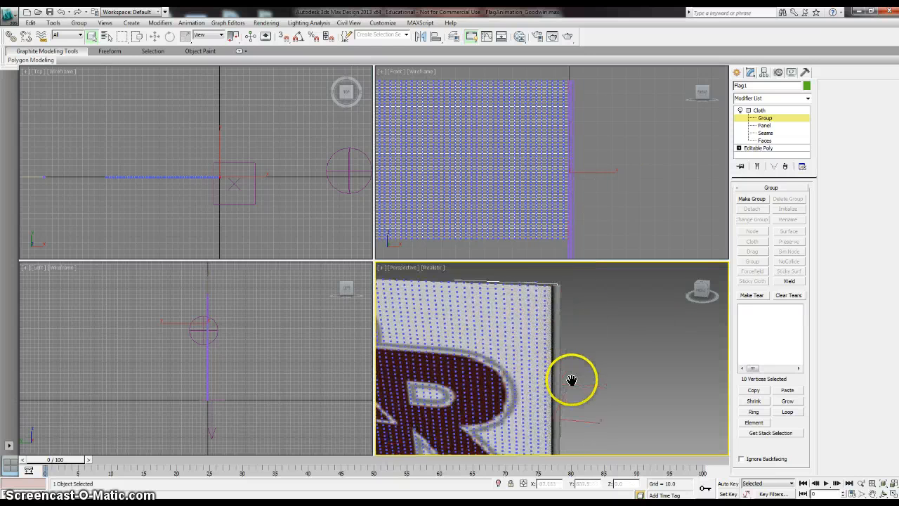
{"action": "scroll", "coordinate": [572, 373], "scroll_direction": "down", "scroll_amount": 8}
{"action": "key", "text": "F3"}
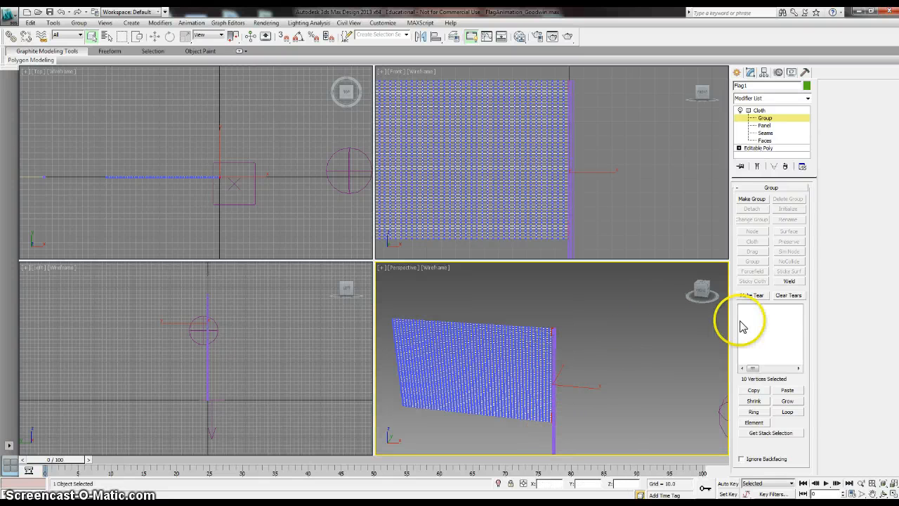
- Make a group named flagnode1 from the selected vertices and constrain it as a Node to the flagpole
{"action": "left_click", "coordinate": [751, 199]}
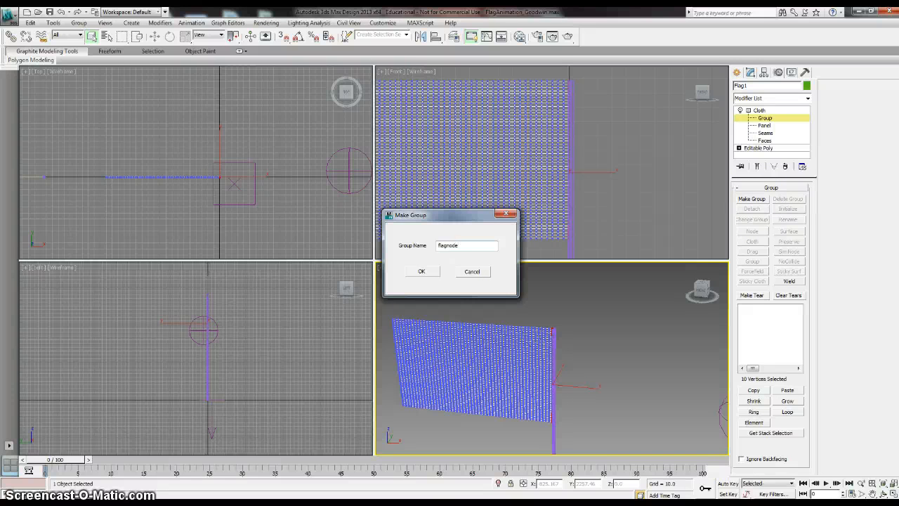
{"action": "left_click", "coordinate": [421, 271]}
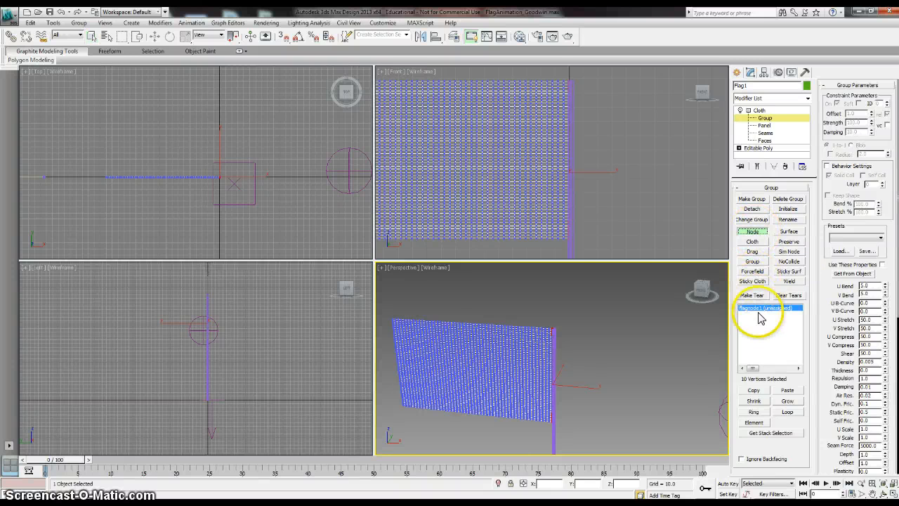
{"action": "left_click", "coordinate": [570, 244]}
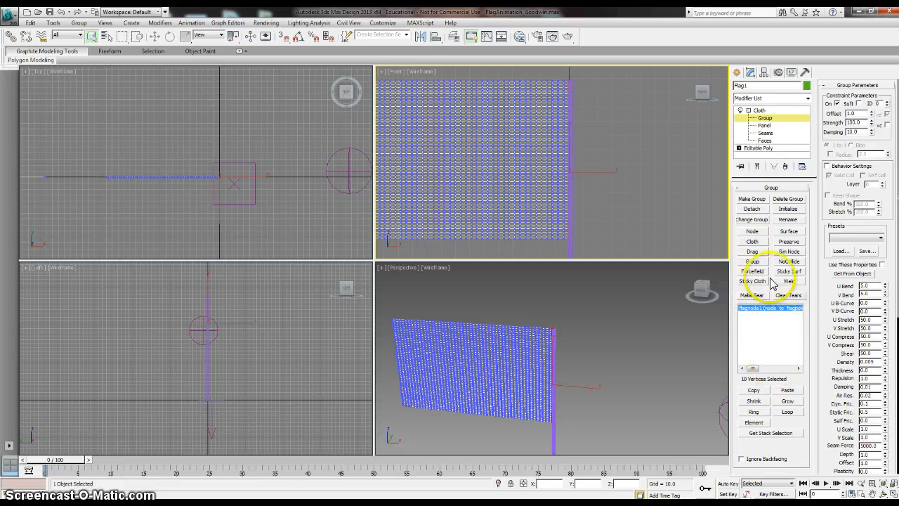
- Test the flag's cloth with a local simulation, showing the perspective view shaded without edged faces, and stop it
{"action": "left_click", "coordinate": [760, 111]}
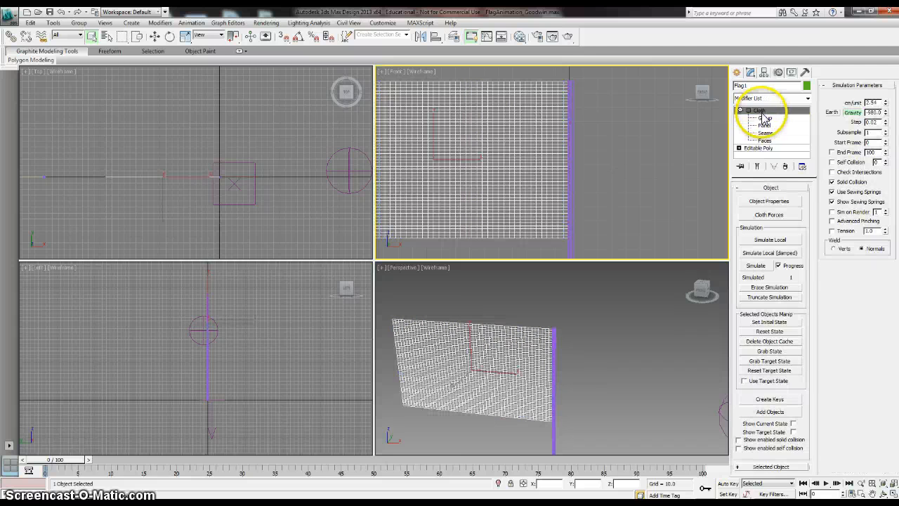
{"action": "left_click", "coordinate": [775, 241]}
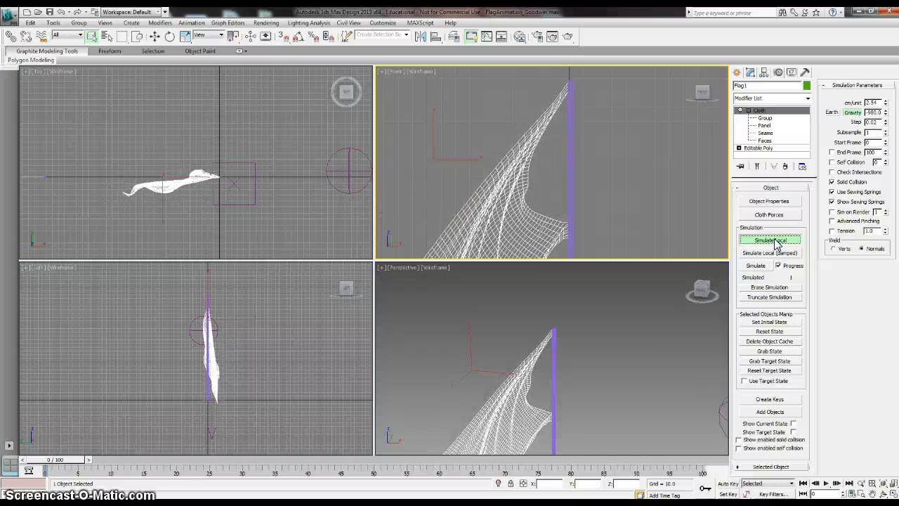
{"action": "left_click", "coordinate": [628, 336]}
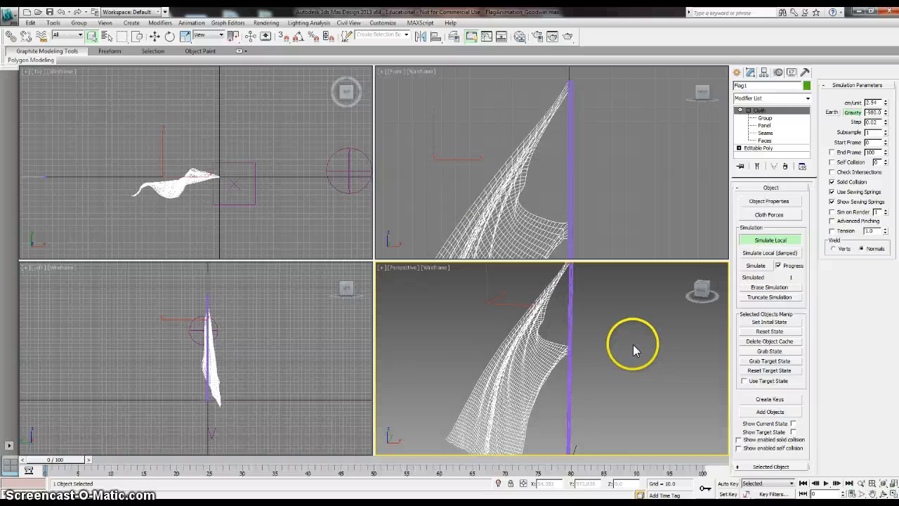
{"action": "key", "text": "F3"}
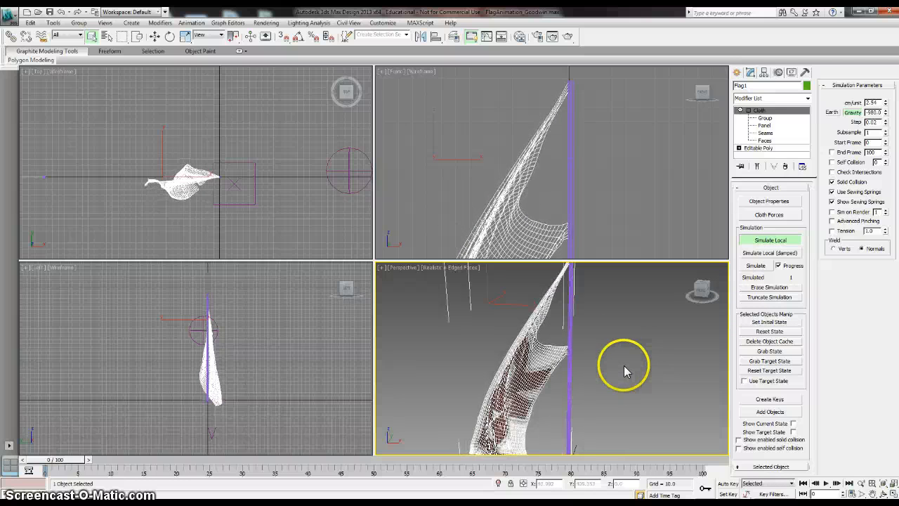
{"action": "key", "text": "F4"}
{"action": "scroll", "coordinate": [610, 355], "scroll_direction": "down", "scroll_amount": 5}
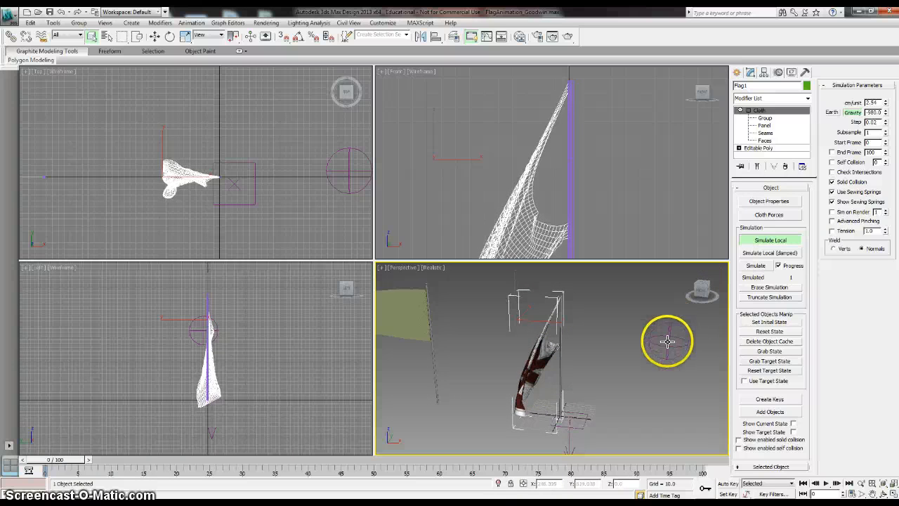
{"action": "left_click", "coordinate": [769, 243]}
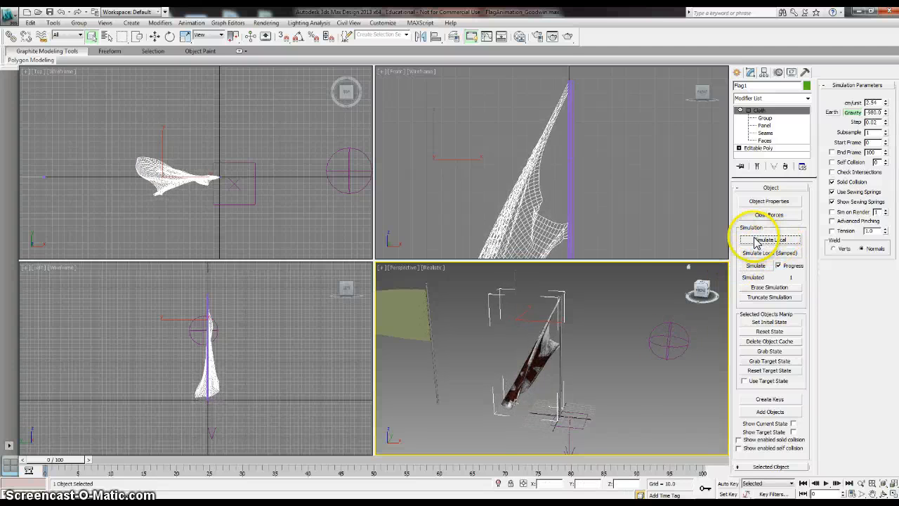
- Raise the wind's strength to 22 and reset the RR flag's cloth state
{"action": "left_click", "coordinate": [683, 344]}
{"action": "double_click", "coordinate": [781, 213]}
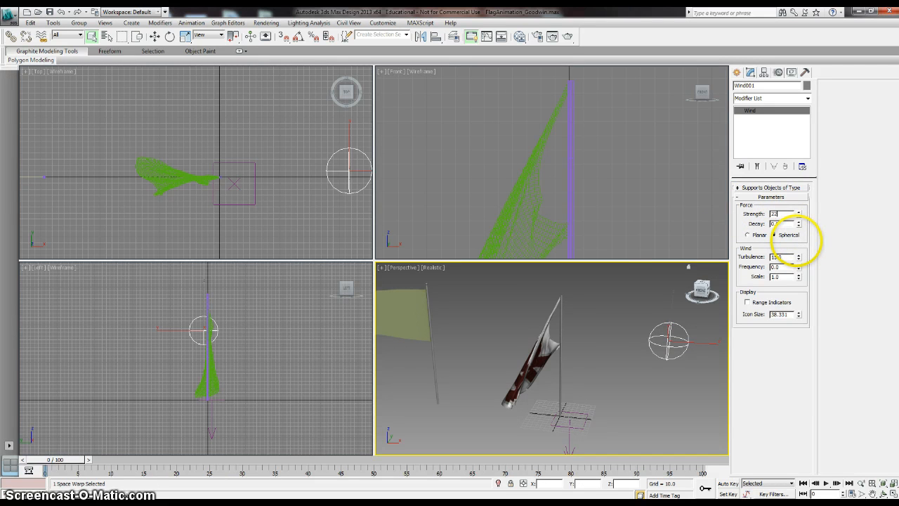
{"action": "left_click", "coordinate": [547, 348]}
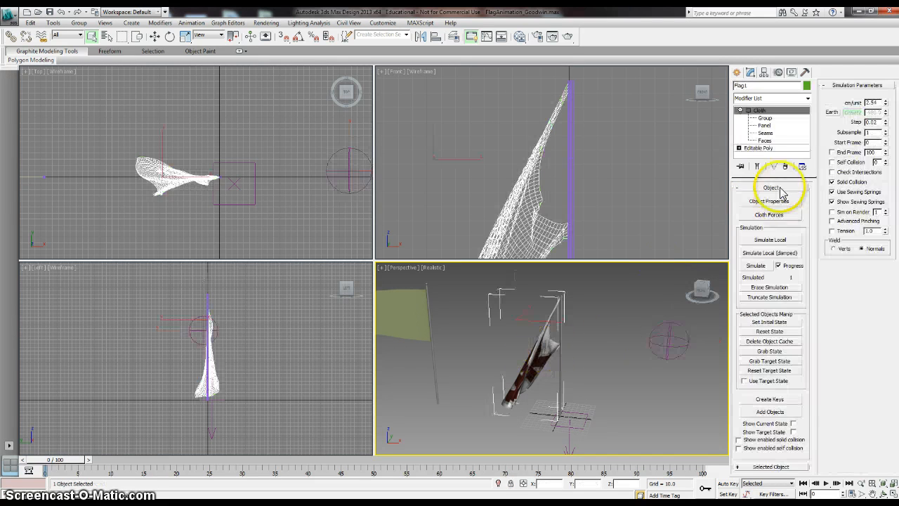
{"action": "left_click", "coordinate": [770, 331]}
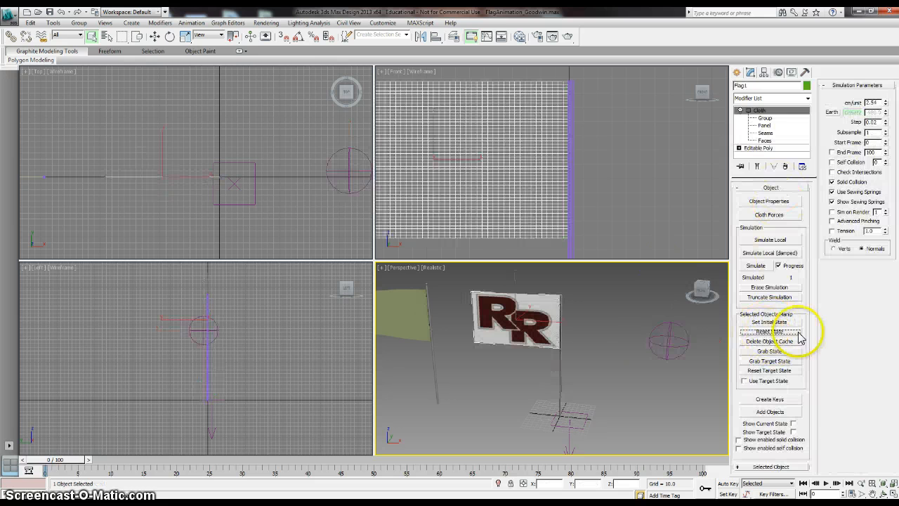
- Rerun the local simulation until the RR flag billows away from its pole, and stop it
{"action": "left_click", "coordinate": [772, 240]}
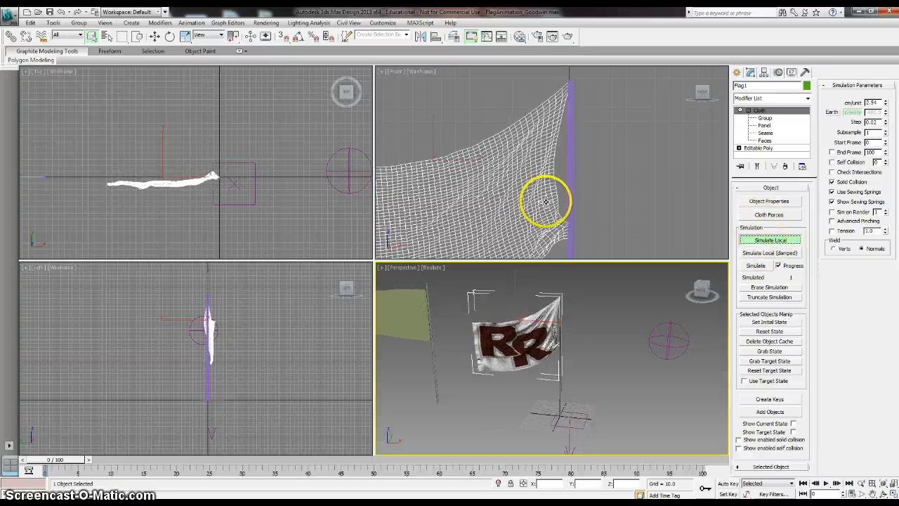
{"action": "left_click", "coordinate": [770, 239]}
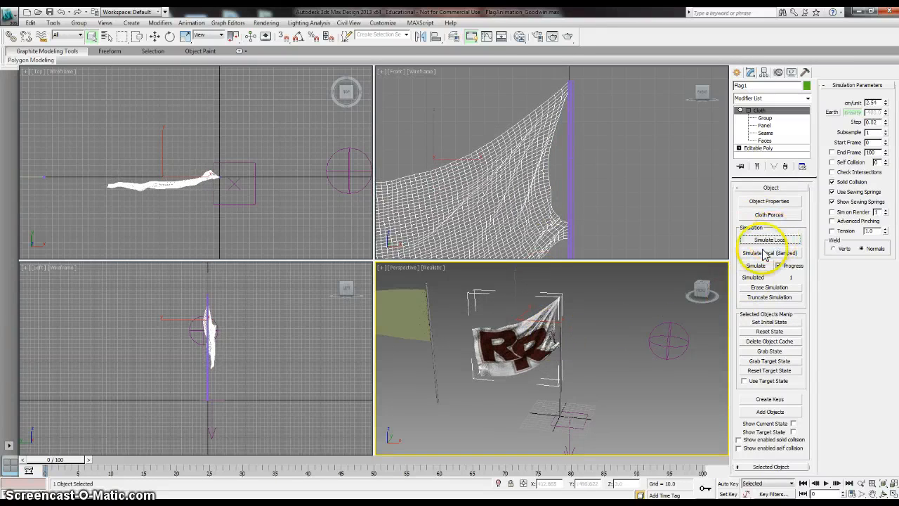
{"action": "middle_click_drag", "start_coordinate": [563, 369], "coordinate": [601, 350]}
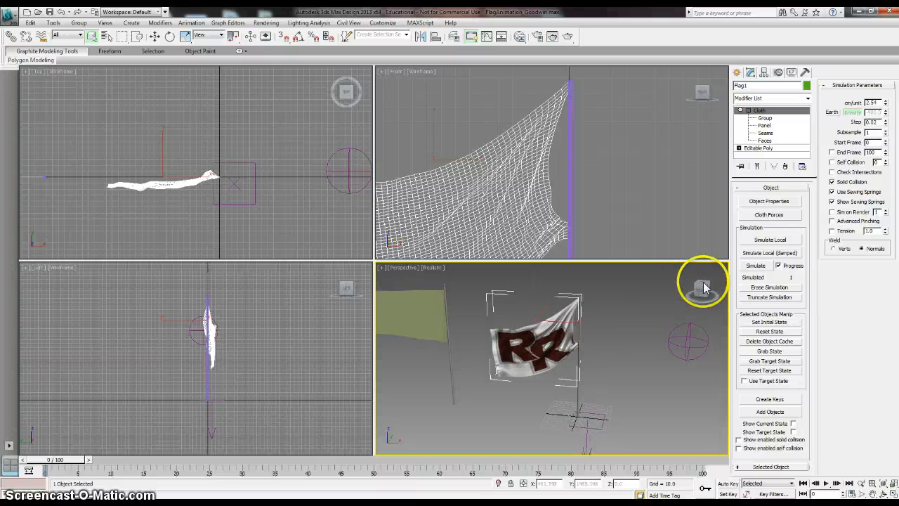
{"action": "mouse_move", "coordinate": [703, 288]}
{"action": "left_mouse_down"}
{"action": "mouse_move", "coordinate": [687, 287]}
{"action": "mouse_move", "coordinate": [730, 279]}
{"action": "mouse_move", "coordinate": [702, 287]}
{"action": "left_mouse_up"}
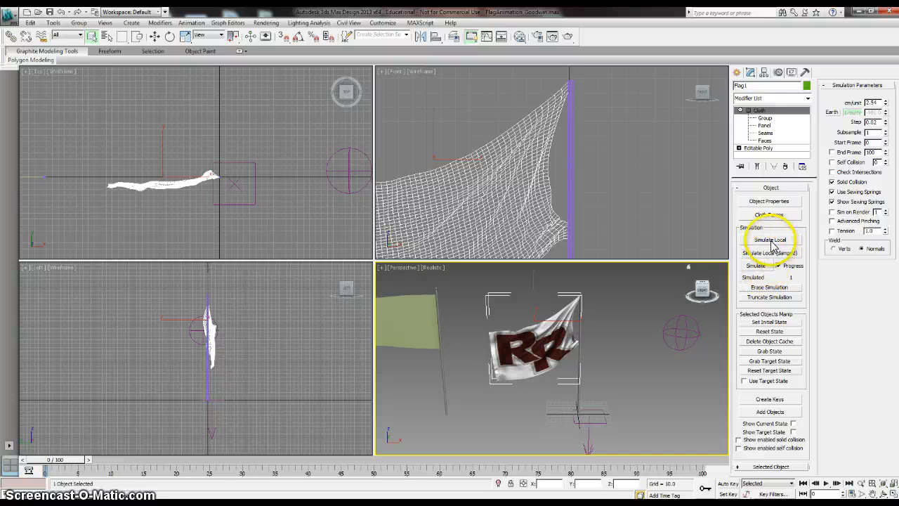
- Run the full cloth simulation of the RR flag from frame 0
{"action": "left_click_drag", "start_coordinate": [77, 460], "coordinate": [6, 466]}
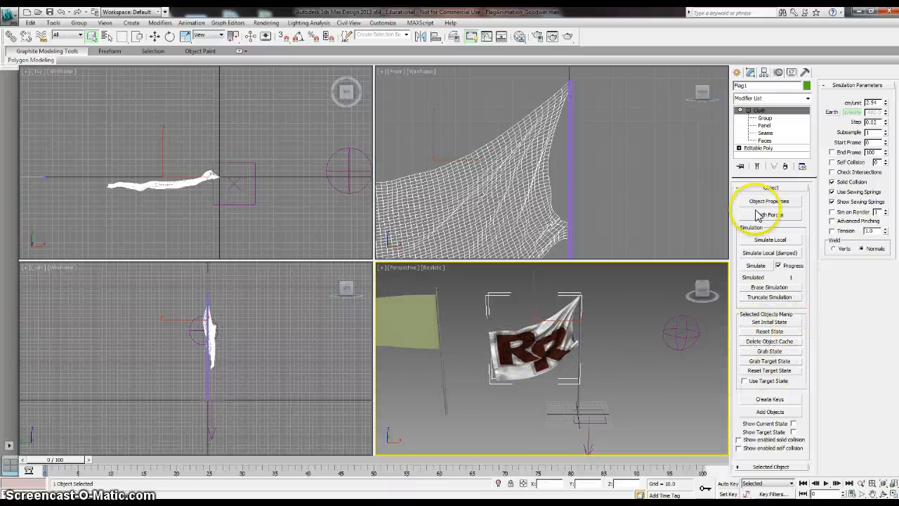
{"action": "left_click", "coordinate": [757, 266]}
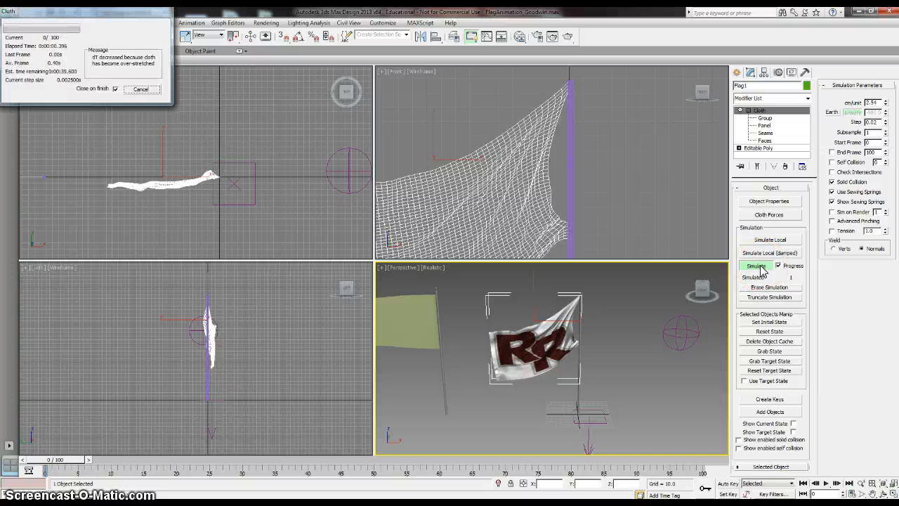
{"action": "left_click_drag", "start_coordinate": [79, 21], "coordinate": [101, 51]}
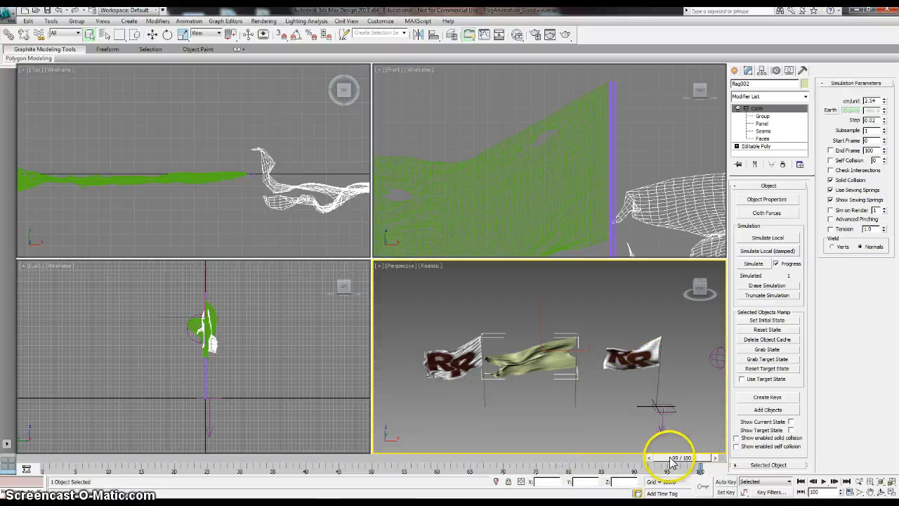
- Maximize the perspective view and scrub the timeline through to frame 100 to review the flags' motion
{"action": "left_click_drag", "start_coordinate": [672, 460], "coordinate": [504, 458]}
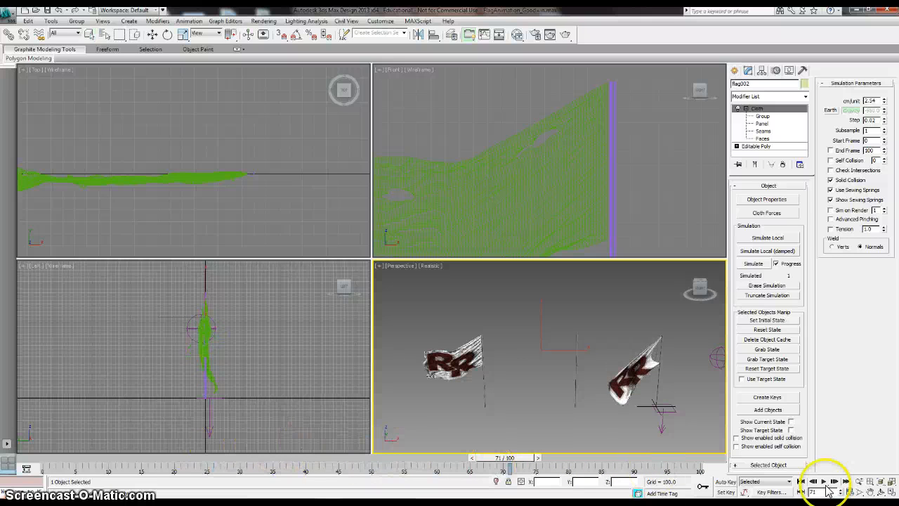
{"action": "left_click", "coordinate": [882, 493]}
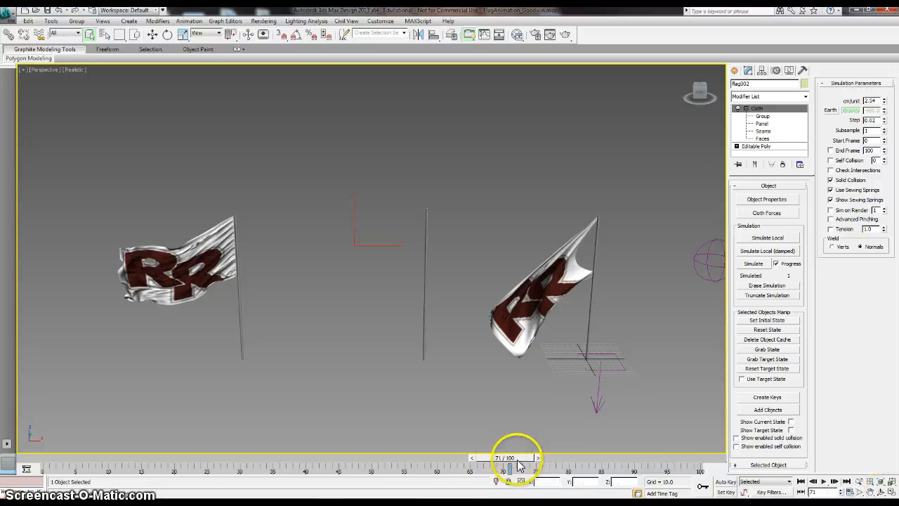
{"action": "left_click_drag", "start_coordinate": [522, 458], "coordinate": [702, 460]}
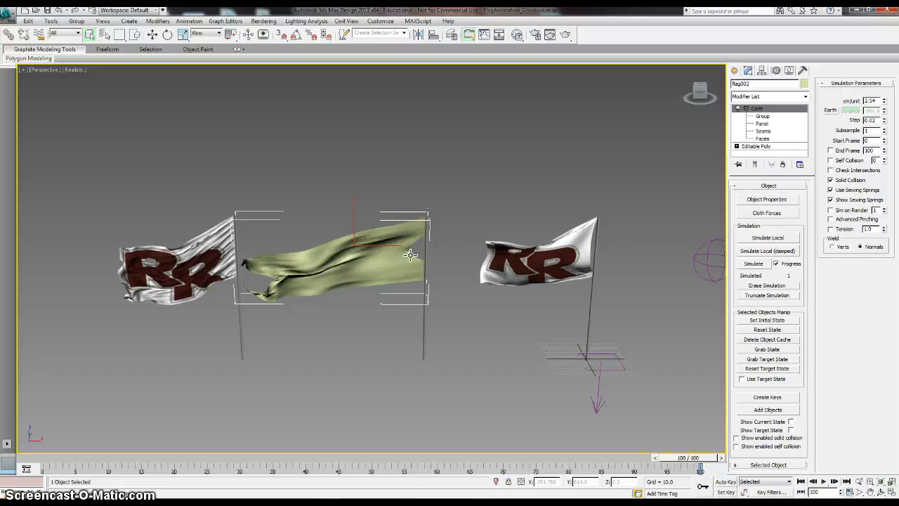
- Frame the RR flag nearest the wind source in the perspective view and render frame 100
{"action": "left_click", "coordinate": [537, 276]}
{"action": "middle_click_drag", "start_coordinate": [457, 188], "coordinate": [285, 175]}
{"action": "scroll", "coordinate": [285, 175], "scroll_direction": "up", "scroll_amount": 4}
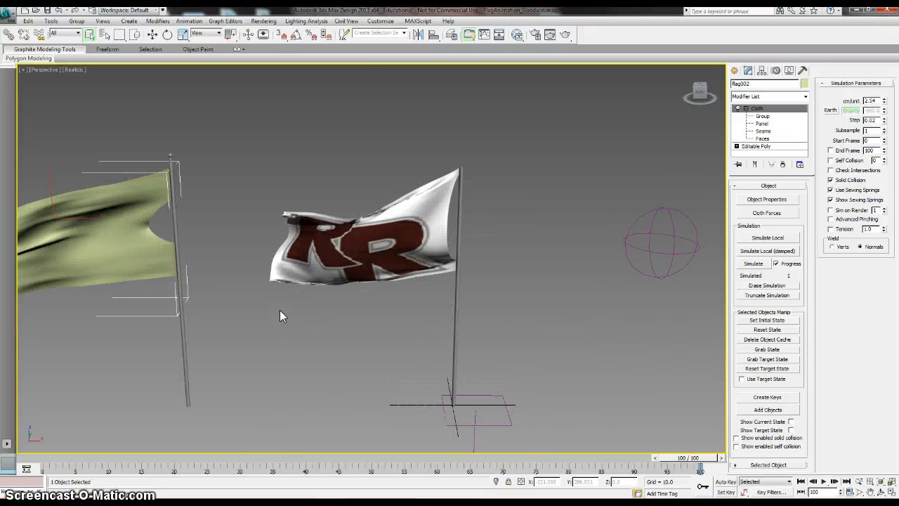
{"action": "left_click", "coordinate": [566, 35]}
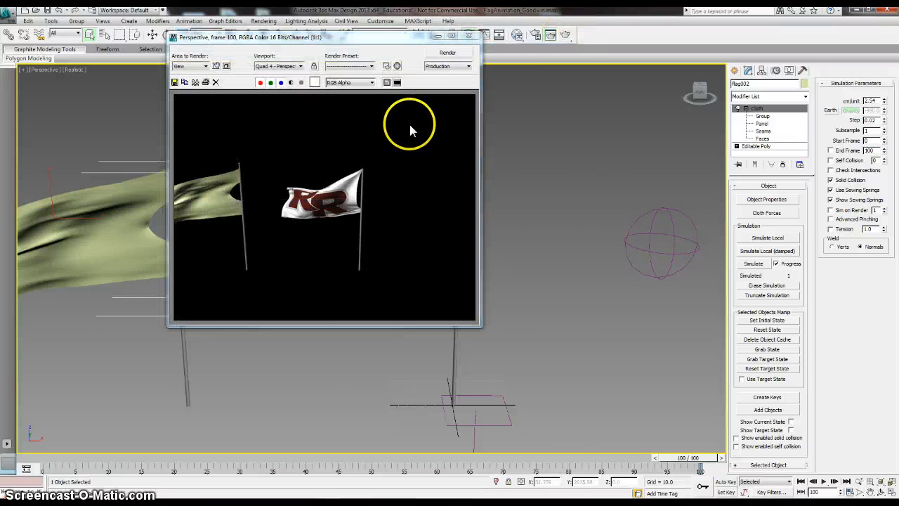
{"action": "left_click_drag", "start_coordinate": [394, 37], "coordinate": [244, 94]}
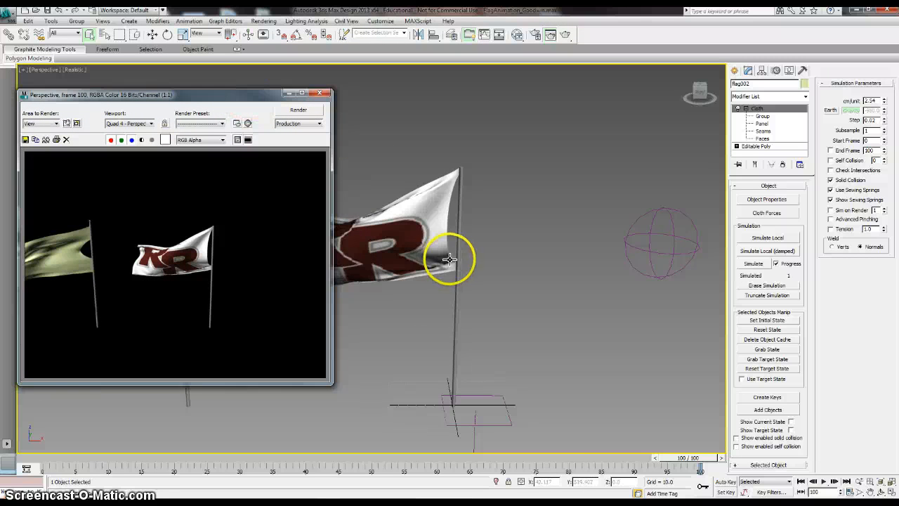
- Render closer perspective views of the RR flag and its attachment to the pole at frame 100
{"action": "middle_click_drag", "start_coordinate": [458, 261], "coordinate": [570, 44]}
{"action": "scroll", "coordinate": [554, 300], "scroll_direction": "up", "scroll_amount": 4}
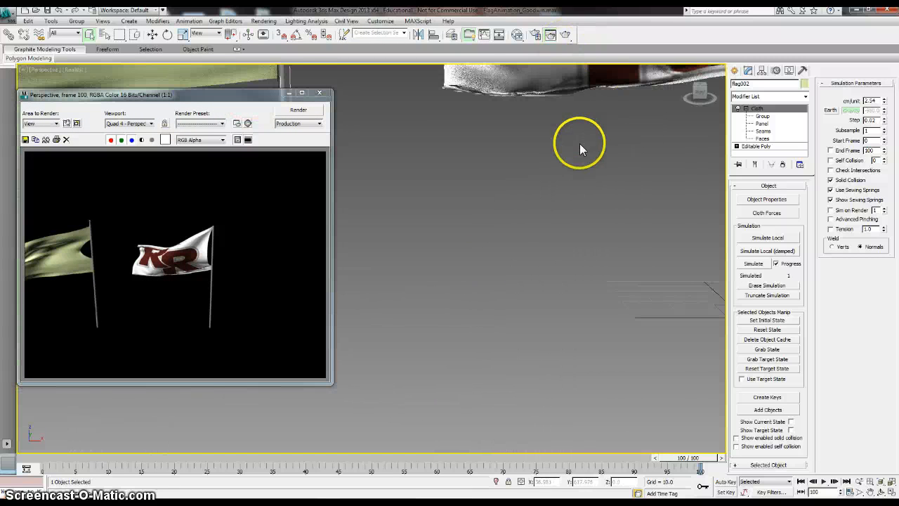
{"action": "scroll", "coordinate": [581, 151], "scroll_direction": "down", "scroll_amount": 3}
{"action": "middle_click_drag", "start_coordinate": [582, 155], "coordinate": [521, 223]}
{"action": "scroll", "coordinate": [542, 191], "scroll_direction": "up", "scroll_amount": 4}
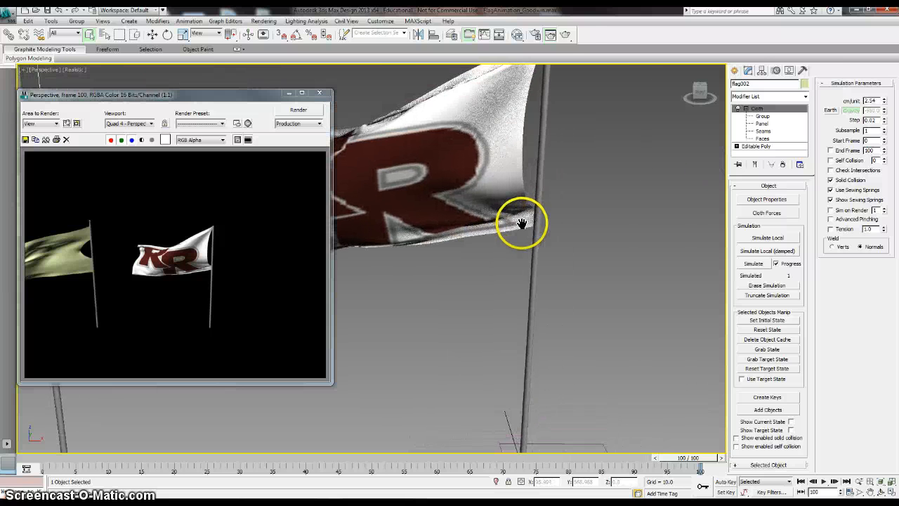
{"action": "left_click", "coordinate": [568, 37]}
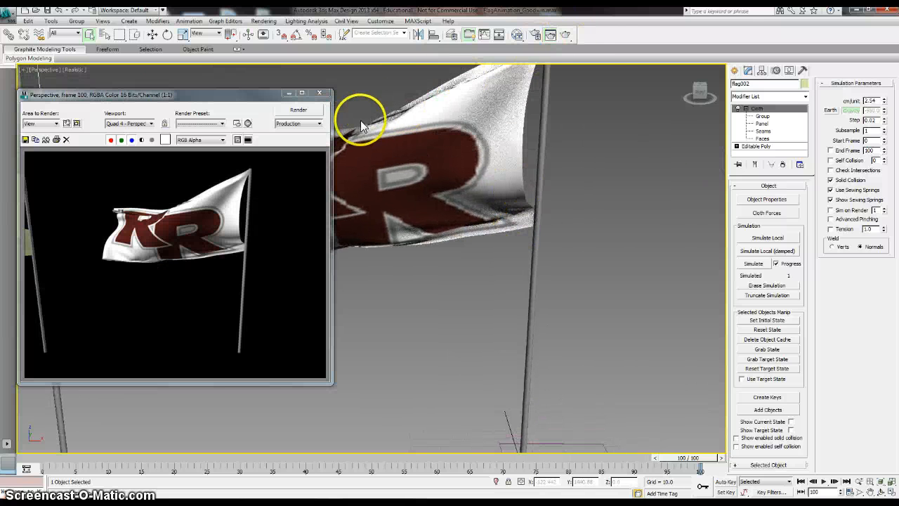
{"action": "middle_click_drag", "start_coordinate": [594, 165], "coordinate": [575, 177]}
{"action": "left_click", "coordinate": [565, 35]}
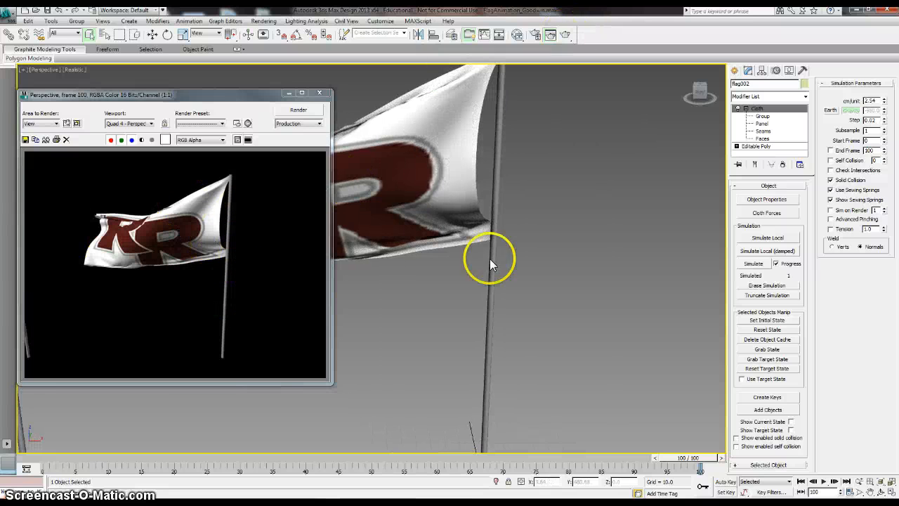
- Reframe the RR flag and its pole in the perspective view, render frame 100 as a check, and close the rendered image
{"action": "left_click", "coordinate": [858, 482]}
{"action": "left_click_drag", "start_coordinate": [495, 358], "coordinate": [493, 356]}
{"action": "left_click", "coordinate": [551, 37]}
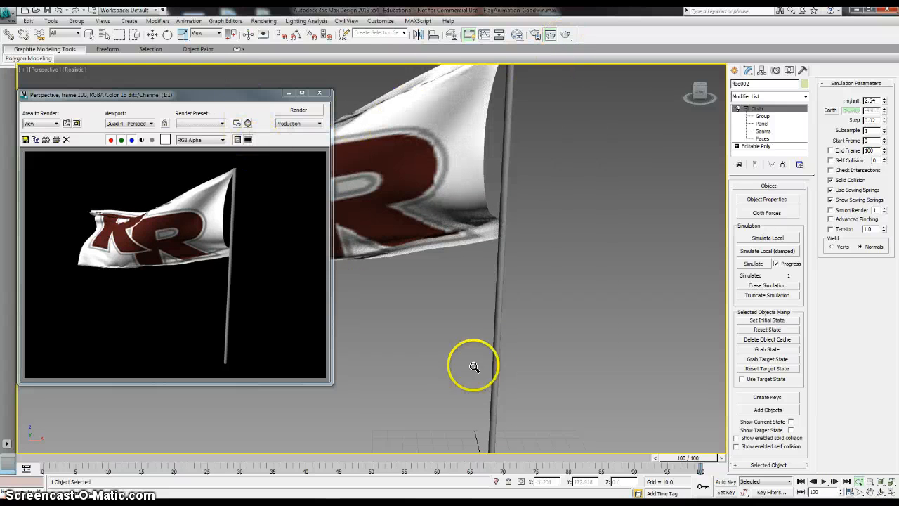
{"action": "scroll", "coordinate": [473, 366], "scroll_direction": "up", "scroll_amount": 5}
{"action": "scroll", "coordinate": [547, 176], "scroll_direction": "down", "scroll_amount": 3}
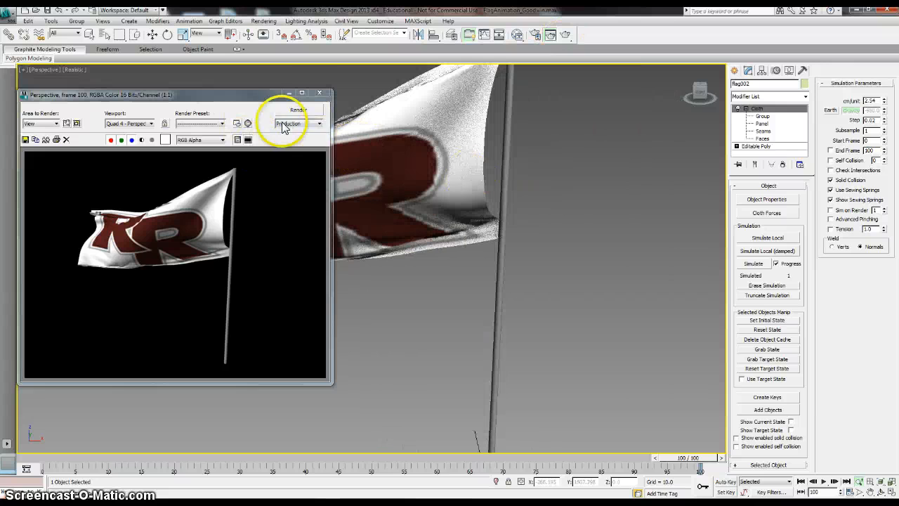
{"action": "left_click", "coordinate": [300, 111]}
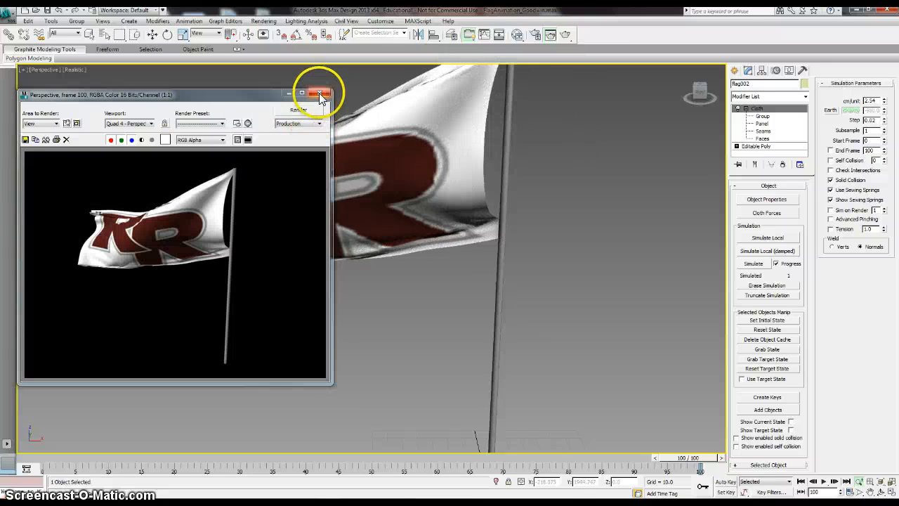
{"action": "left_click", "coordinate": [320, 94]}
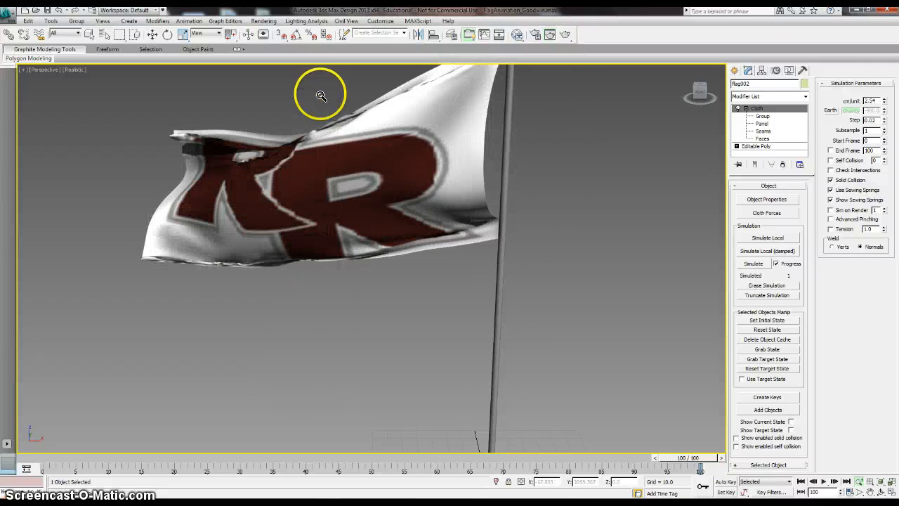
- Set up the render for the active time segment, with View as the area to render and a 640x480 output size
{"action": "left_click", "coordinate": [534, 35]}
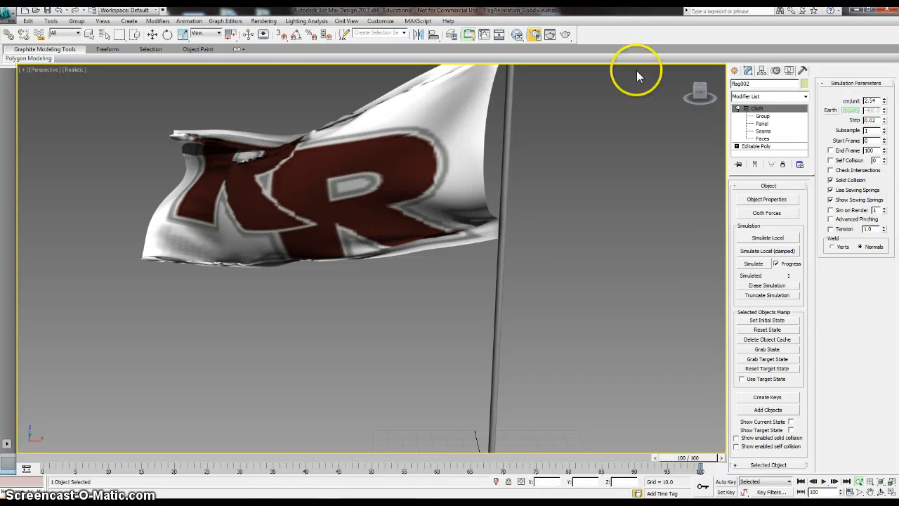
{"action": "left_click_drag", "start_coordinate": [522, 81], "coordinate": [374, 52]}
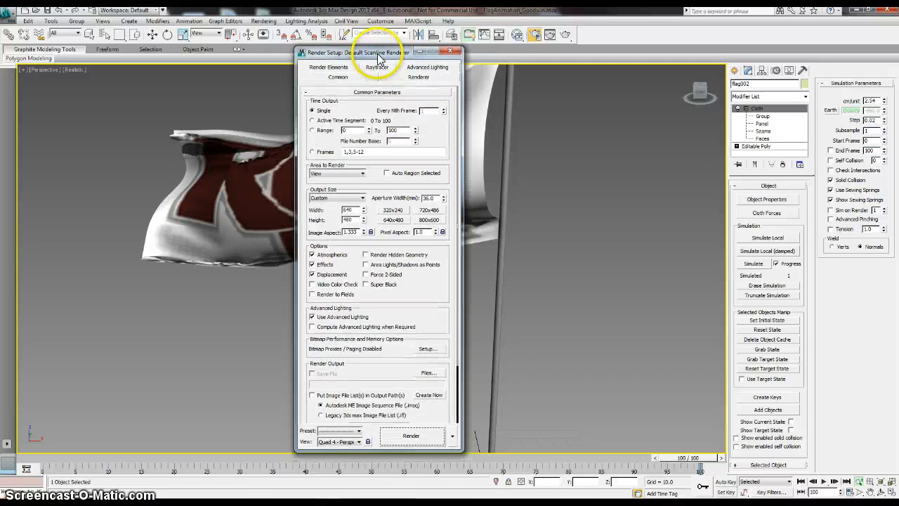
{"action": "left_click", "coordinate": [314, 111]}
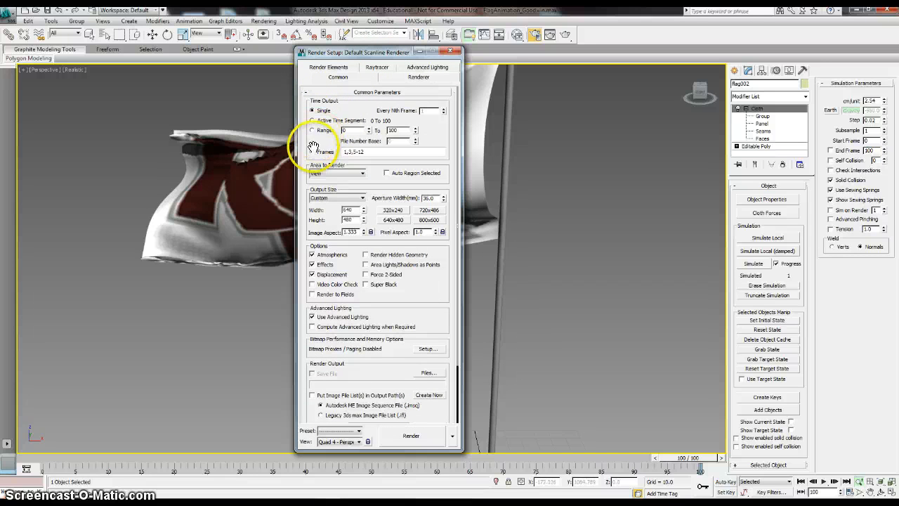
{"action": "left_click", "coordinate": [313, 131]}
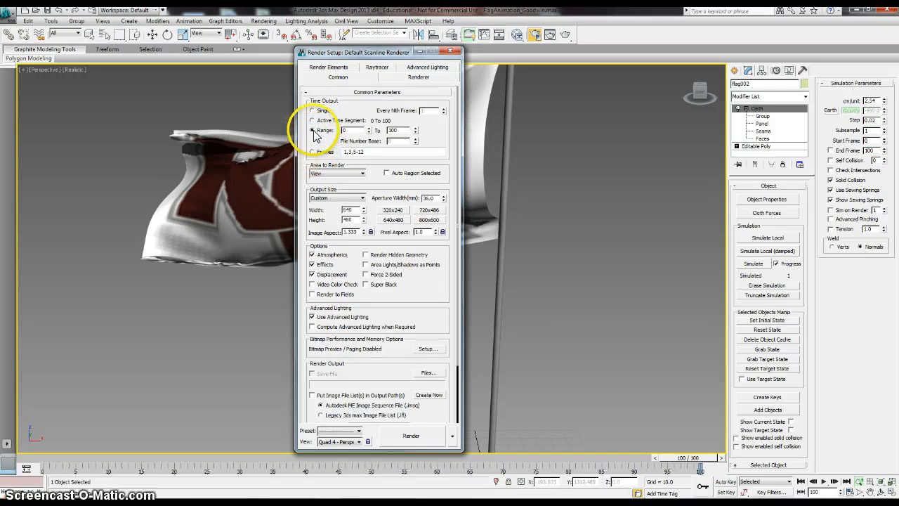
{"action": "left_click", "coordinate": [313, 120]}
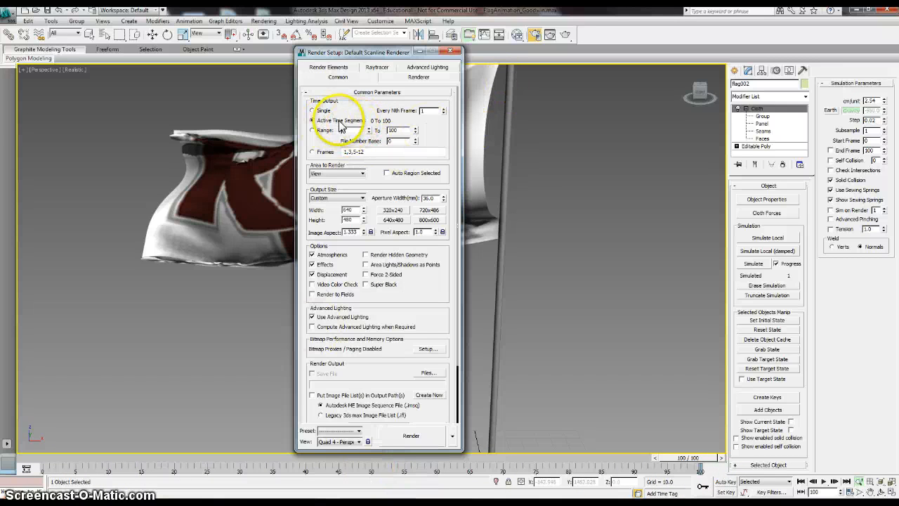
{"action": "left_click", "coordinate": [363, 174]}
{"action": "left_click", "coordinate": [351, 179]}
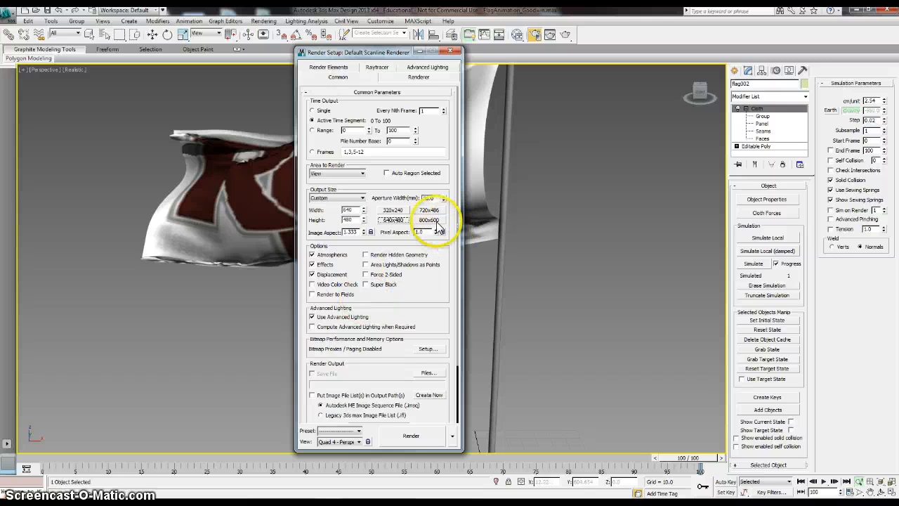
- Set the render output to a MOV QuickTime file named flag_name saved on the Desktop
{"action": "scroll", "coordinate": [399, 295], "scroll_direction": "down", "scroll_amount": 1}
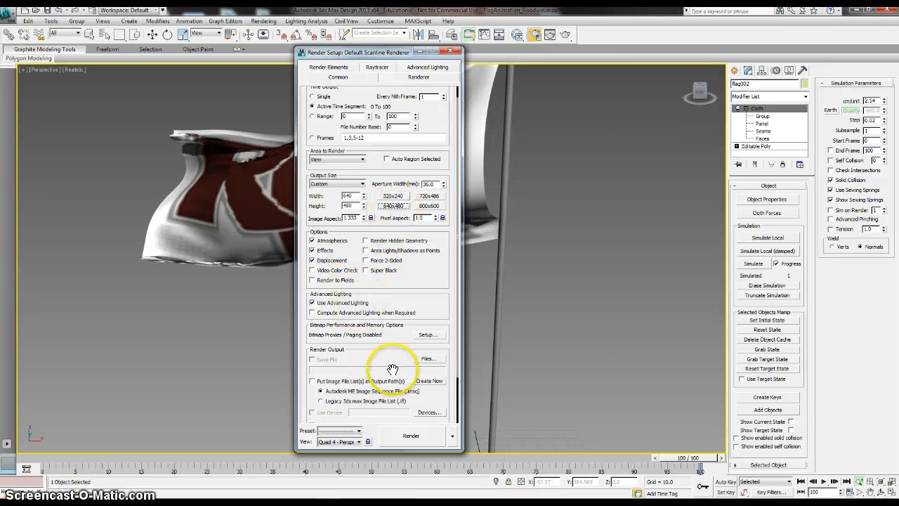
{"action": "scroll", "coordinate": [389, 313], "scroll_direction": "down", "scroll_amount": 3}
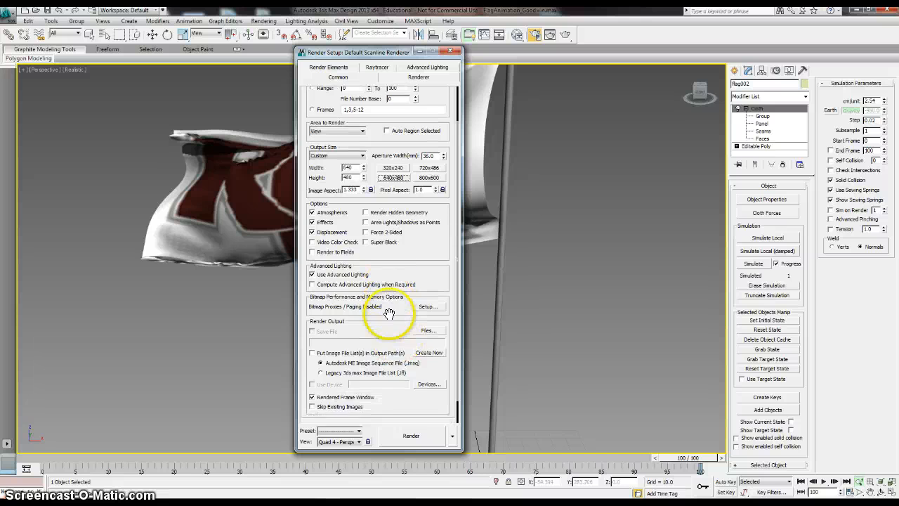
{"action": "scroll", "coordinate": [389, 313], "scroll_direction": "down", "scroll_amount": 1}
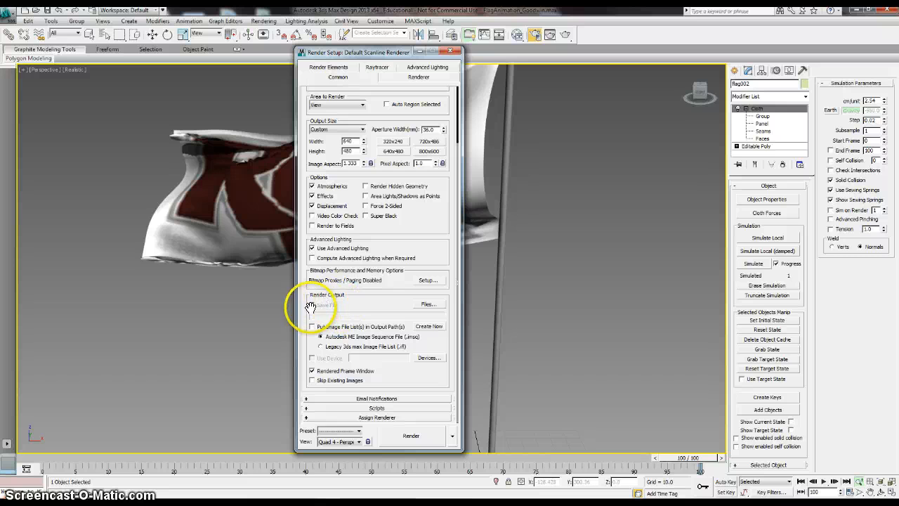
{"action": "left_click", "coordinate": [428, 305]}
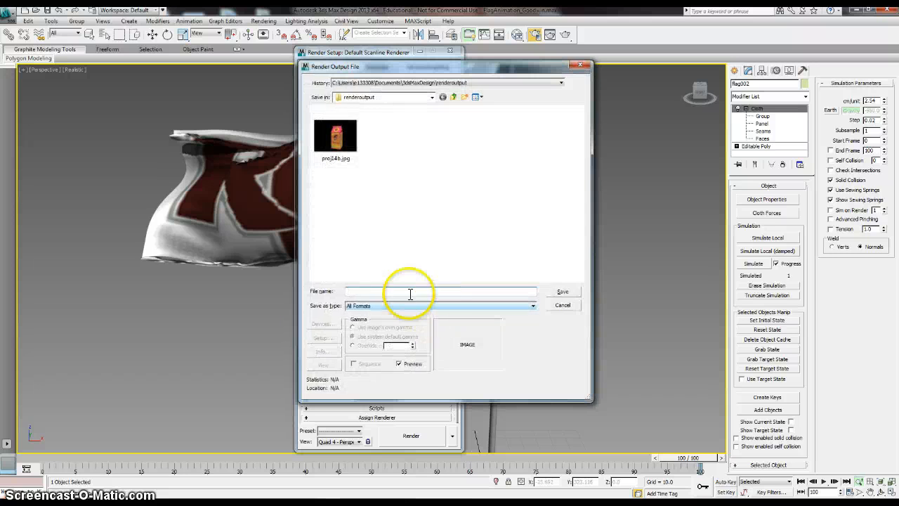
{"action": "left_click", "coordinate": [425, 98]}
{"action": "left_click", "coordinate": [384, 108]}
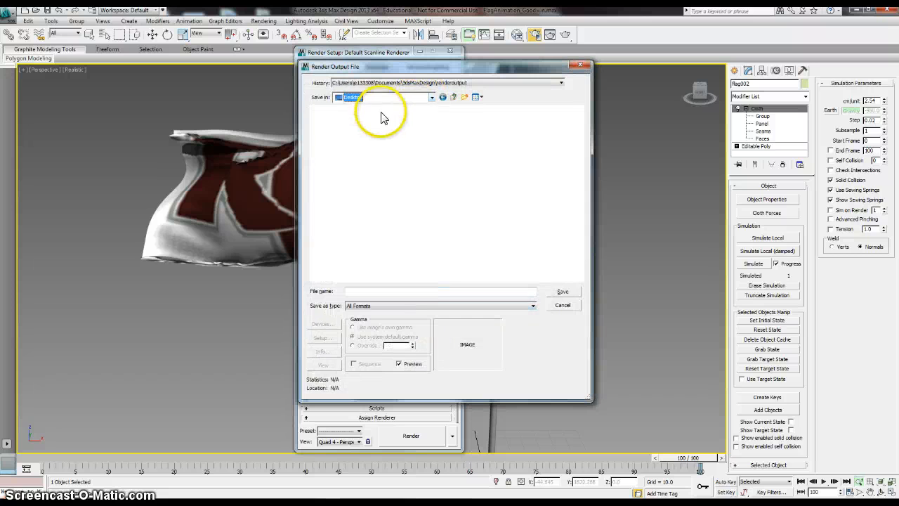
{"action": "left_click", "coordinate": [427, 292]}
{"action": "type", "text": "flag_name"}
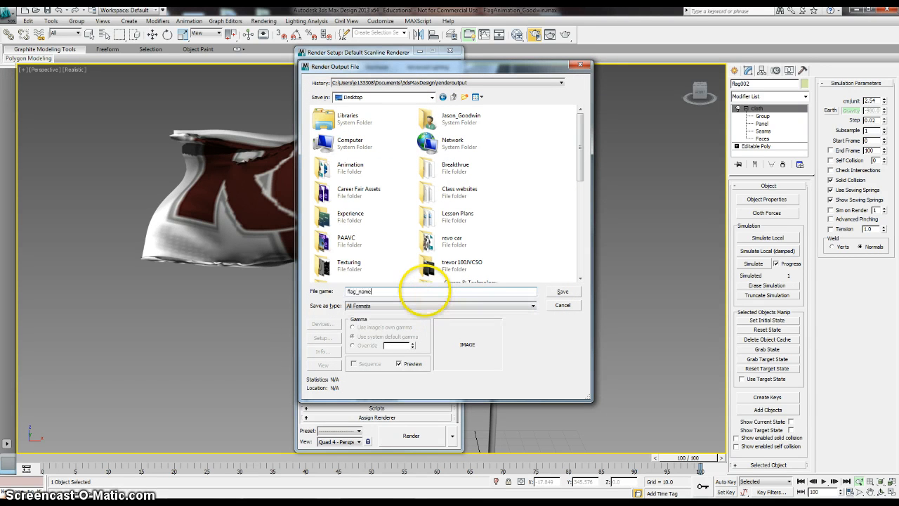
{"action": "left_click", "coordinate": [399, 305]}
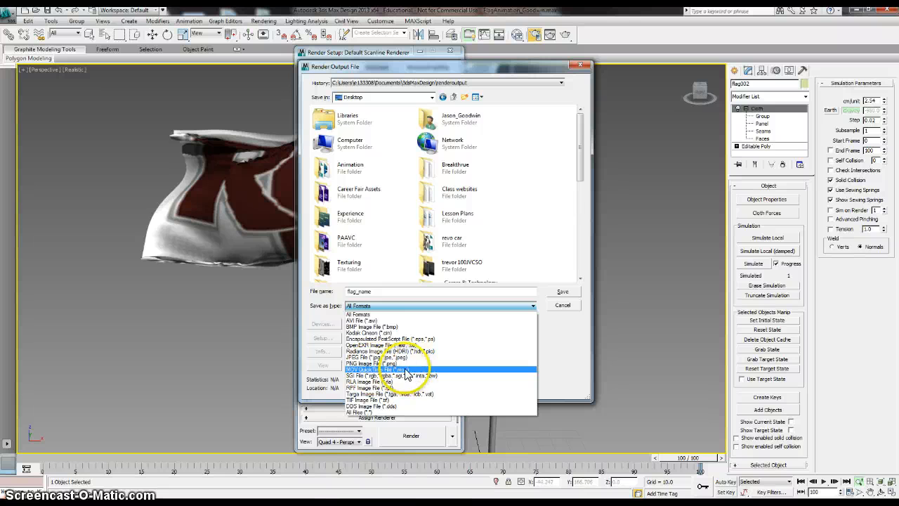
{"action": "left_click", "coordinate": [406, 371]}
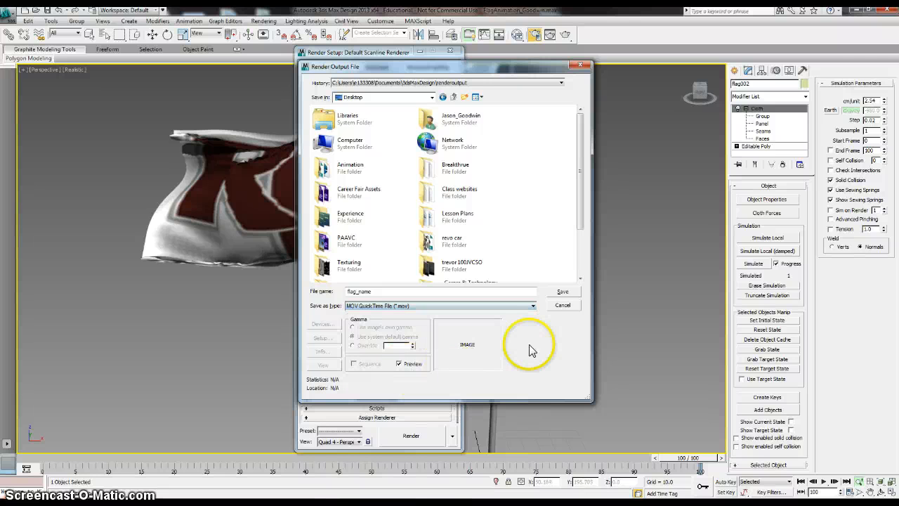
{"action": "left_click", "coordinate": [563, 293]}
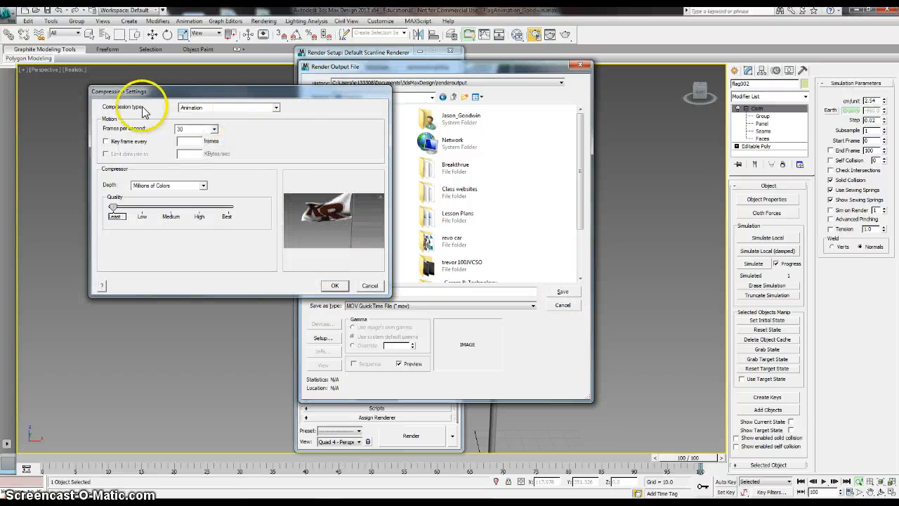
- Set the QuickTime compression to H.264 at Best quality and render the flag animation
{"action": "left_click", "coordinate": [276, 107]}
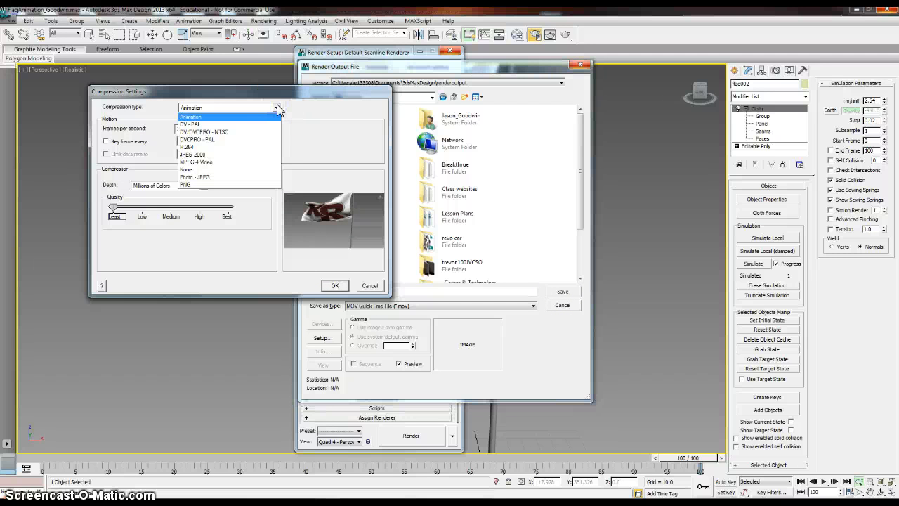
{"action": "left_click", "coordinate": [265, 147]}
{"action": "left_click", "coordinate": [114, 196]}
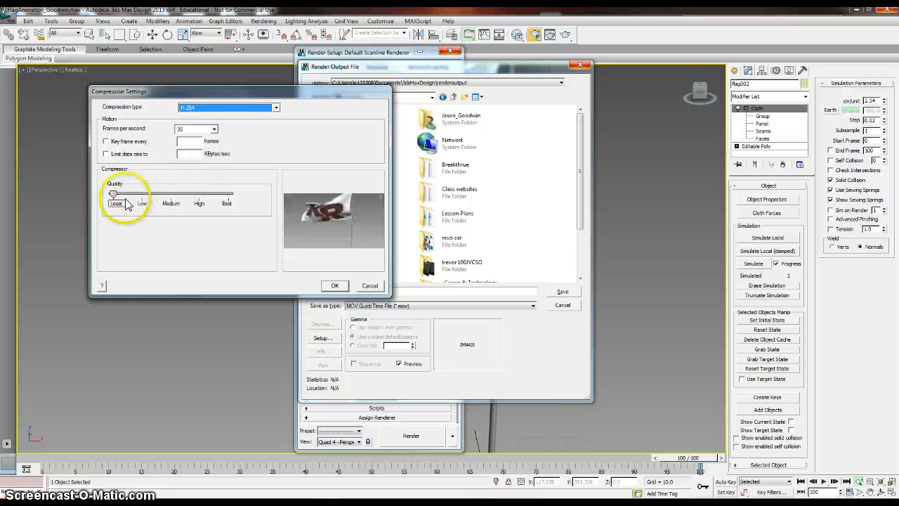
{"action": "left_click", "coordinate": [236, 196]}
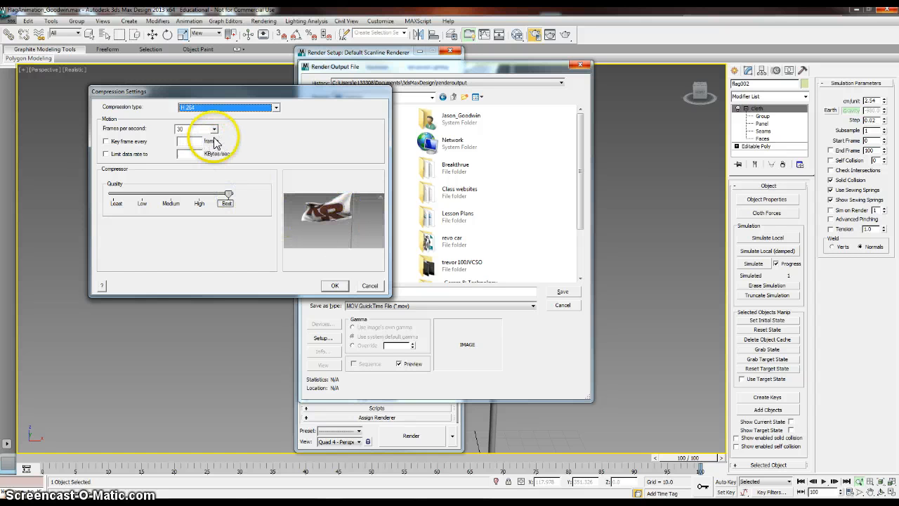
{"action": "left_click", "coordinate": [334, 286]}
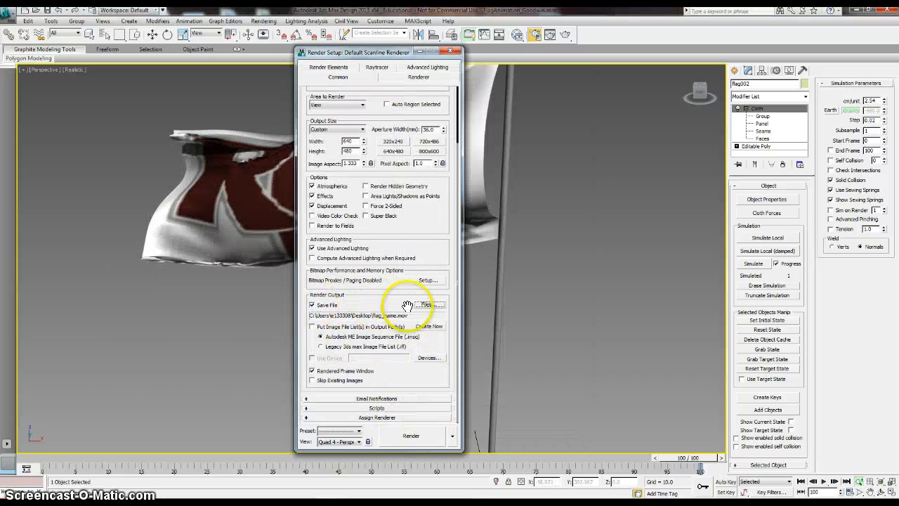
{"action": "left_click", "coordinate": [413, 435]}
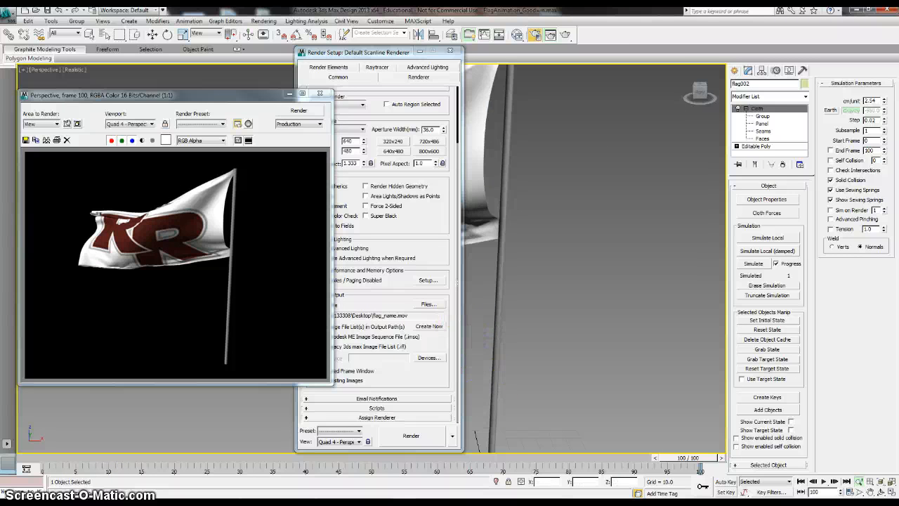
- Open the rendered flag_name movie in the media player, play it through to review the flag's motion, and close it
{"action": "left_click_drag", "start_coordinate": [590, 106], "coordinate": [481, 80]}
{"action": "double_click", "coordinate": [482, 80]}
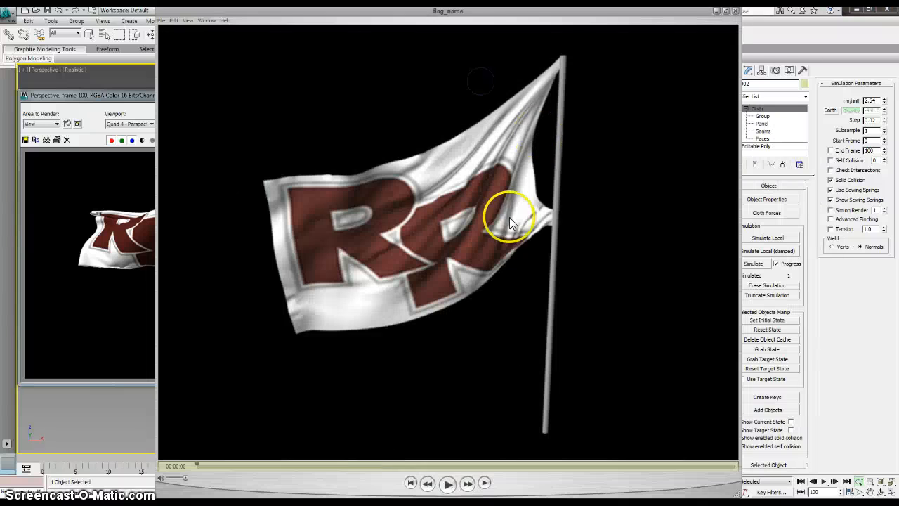
{"action": "left_click", "coordinate": [447, 483]}
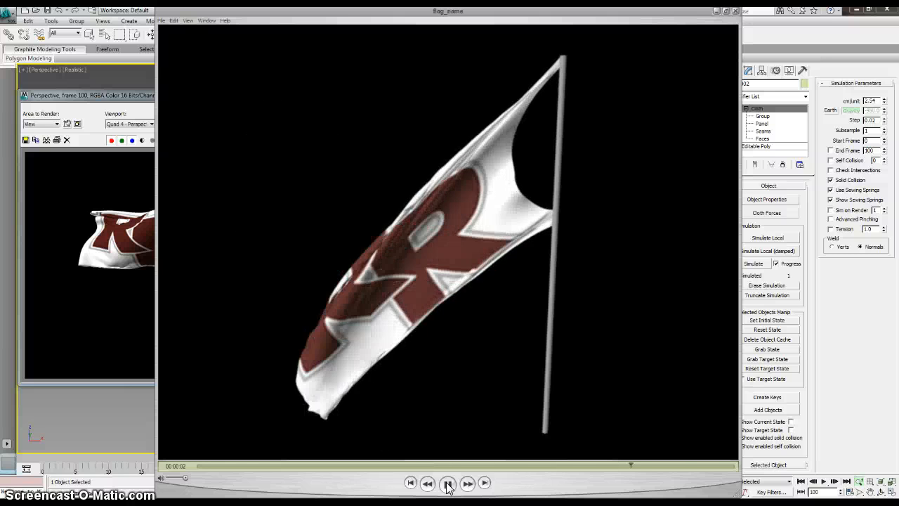
{"action": "left_click", "coordinate": [447, 483]}
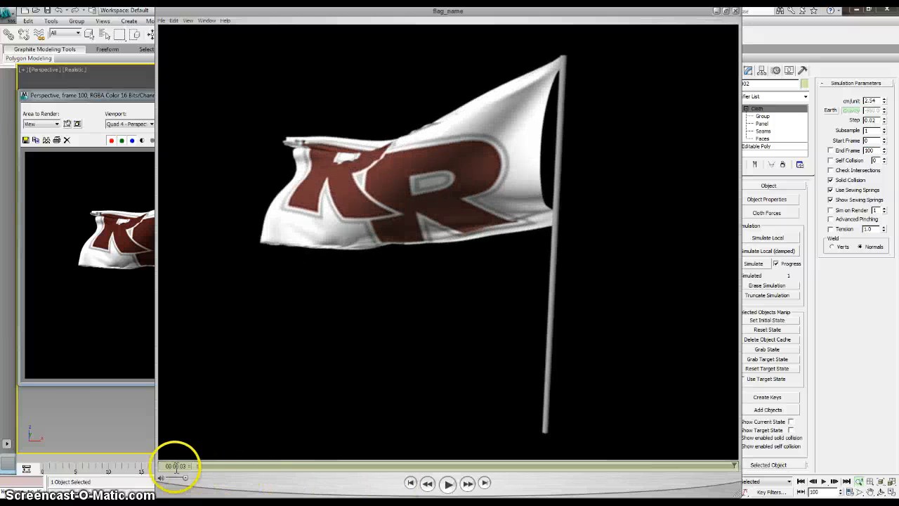
{"action": "left_click", "coordinate": [445, 483]}
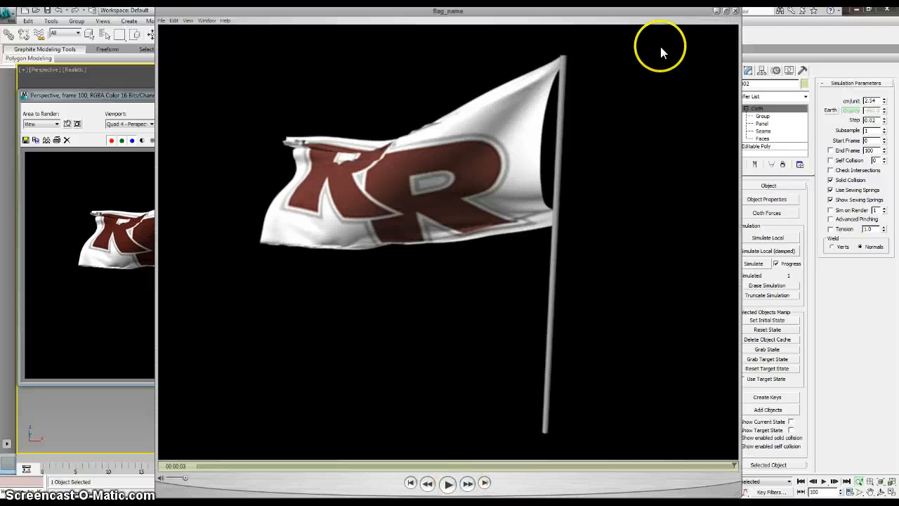
{"action": "left_click", "coordinate": [736, 11]}
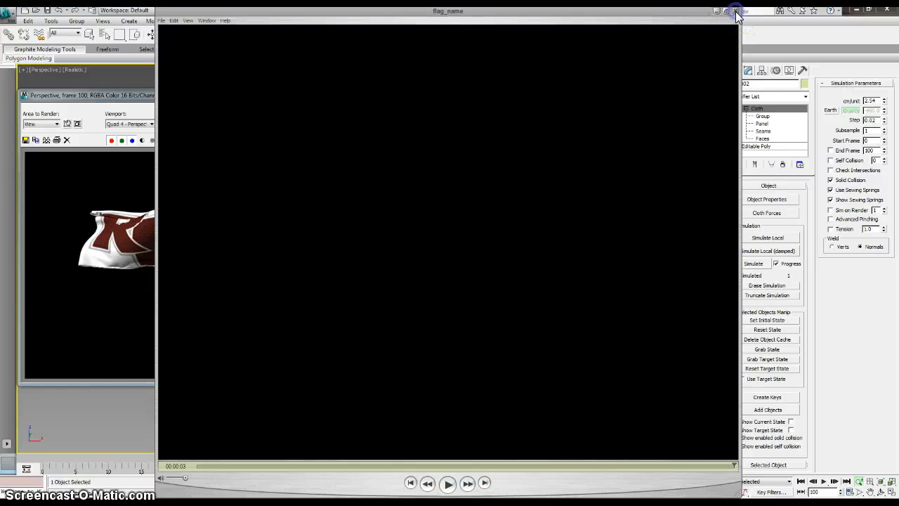